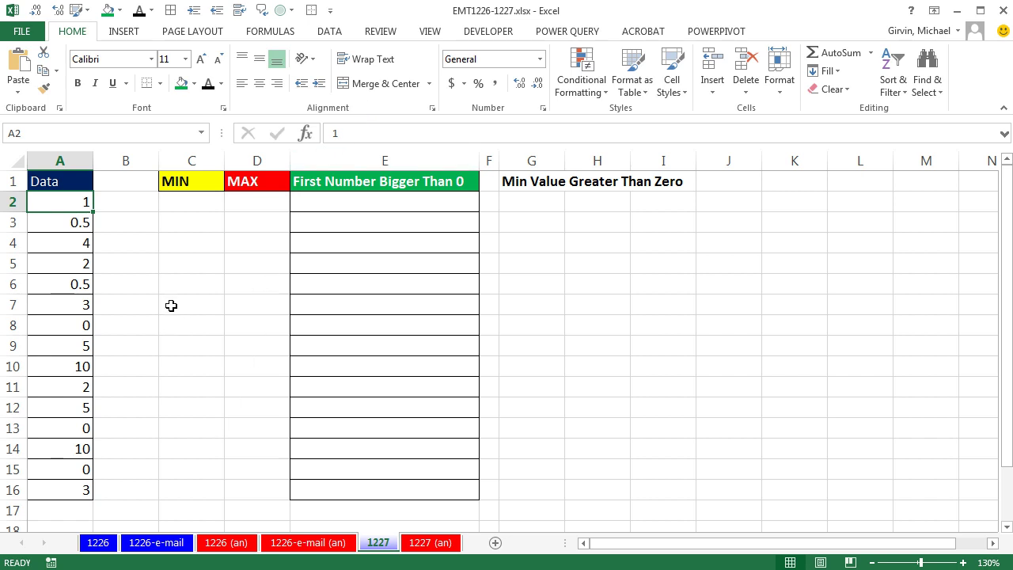
Step: Drag from A2 down to A16 to select the Data column's values
drag(56, 201, 67, 487)
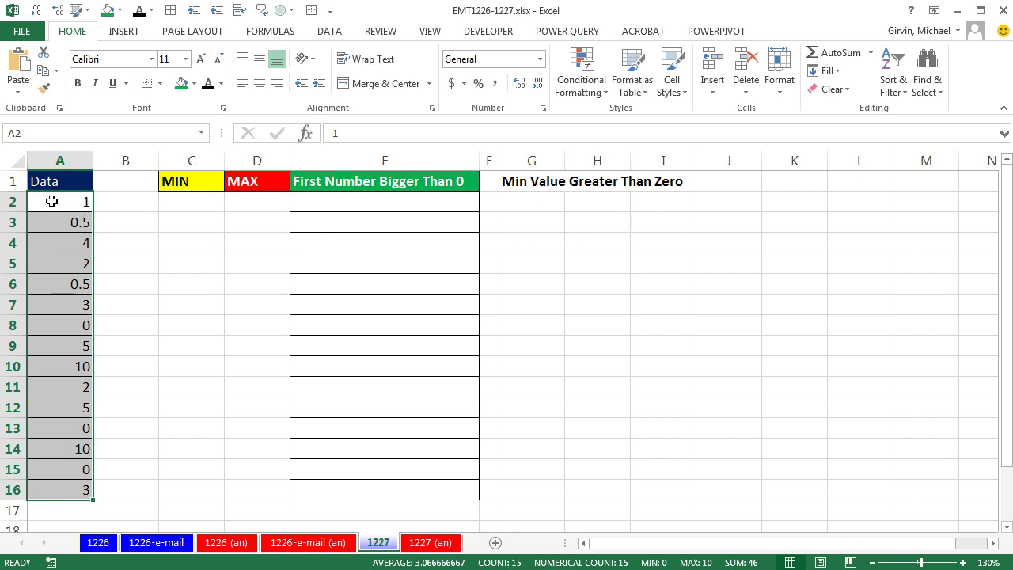
Step: Start a Top 10 Items rule on A2:A16 that ranks only the top 1 value
drag(51, 201, 65, 484)
click(578, 94)
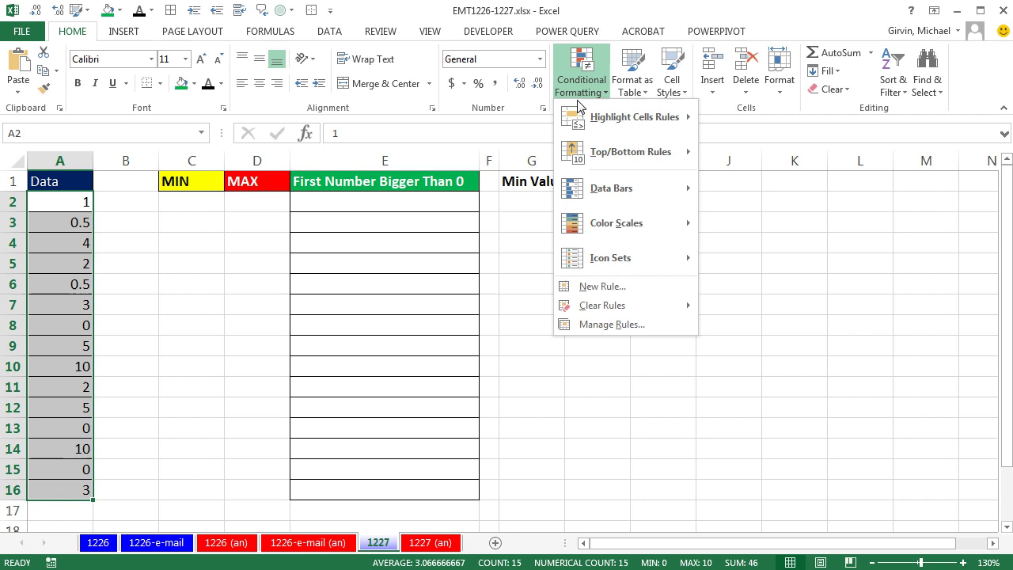
mouse_move(597, 155)
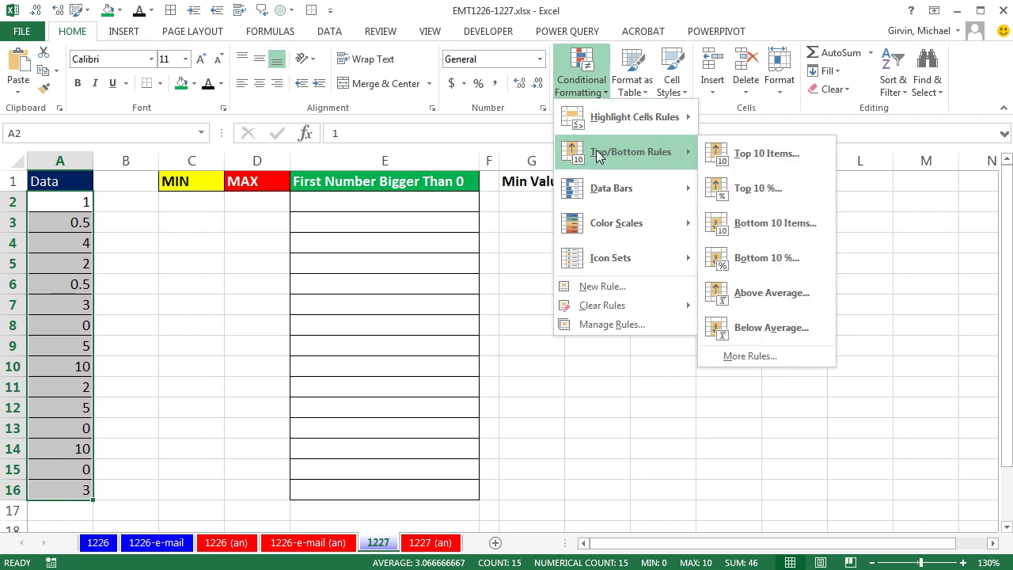
click(752, 157)
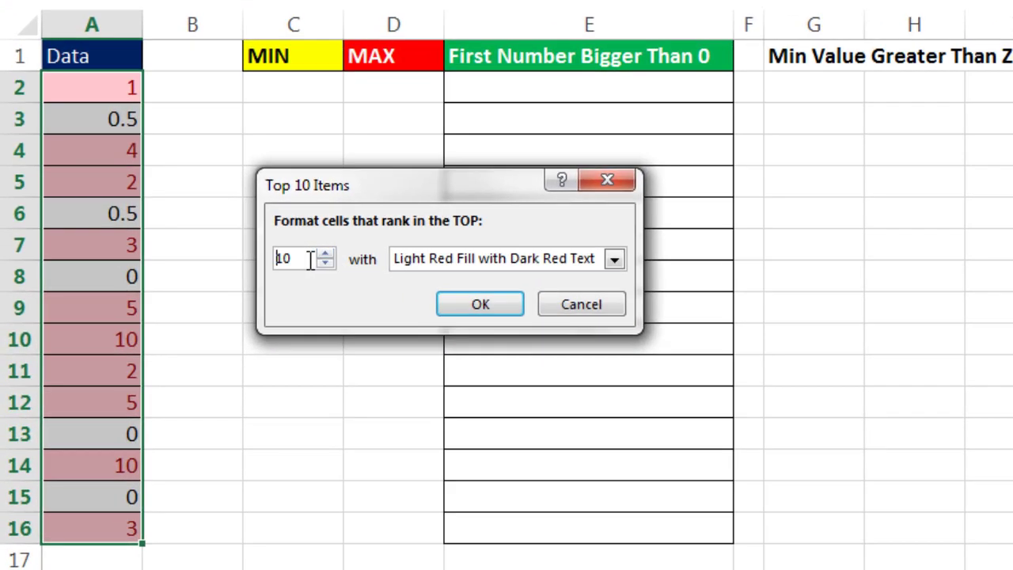
drag(241, 287, 212, 288)
text(1)
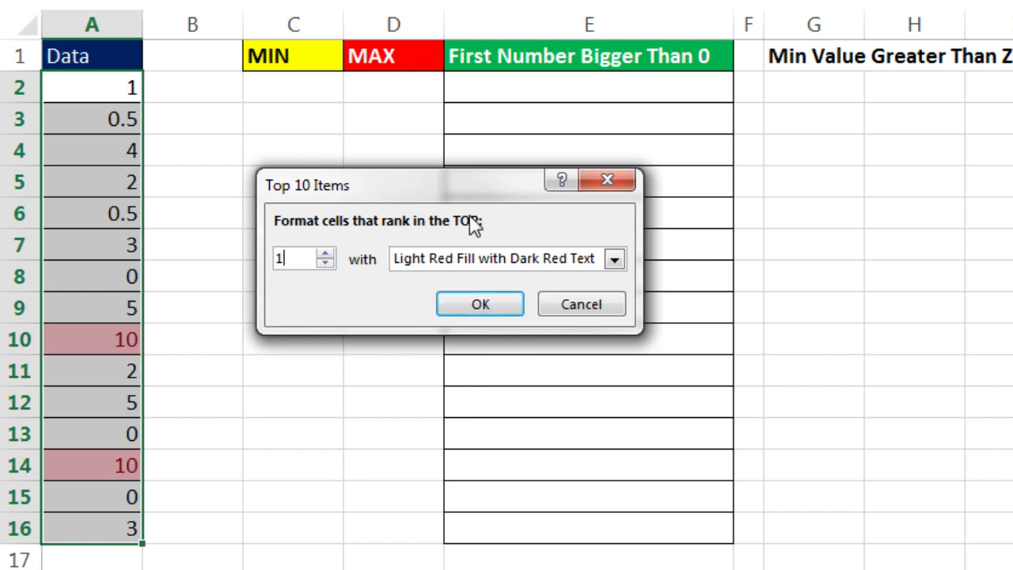
Step: Give the top-1 rule a custom solid red fill with white font and apply it
click(615, 261)
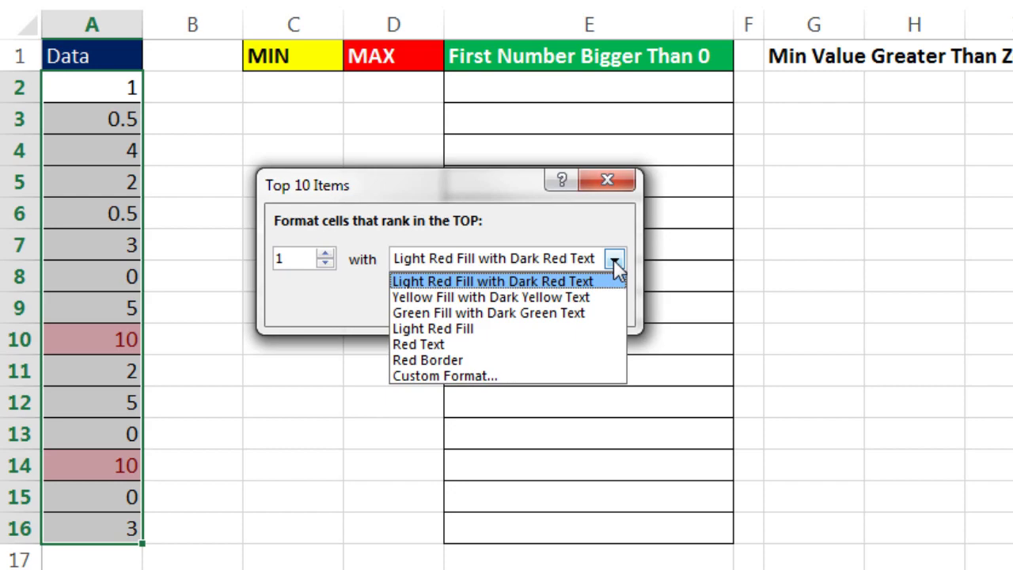
click(494, 378)
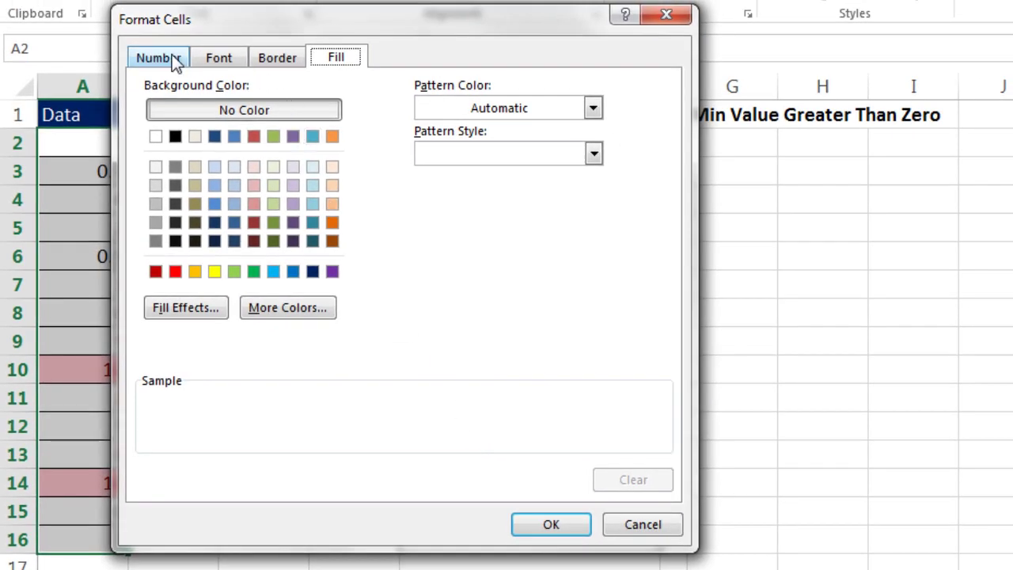
click(172, 60)
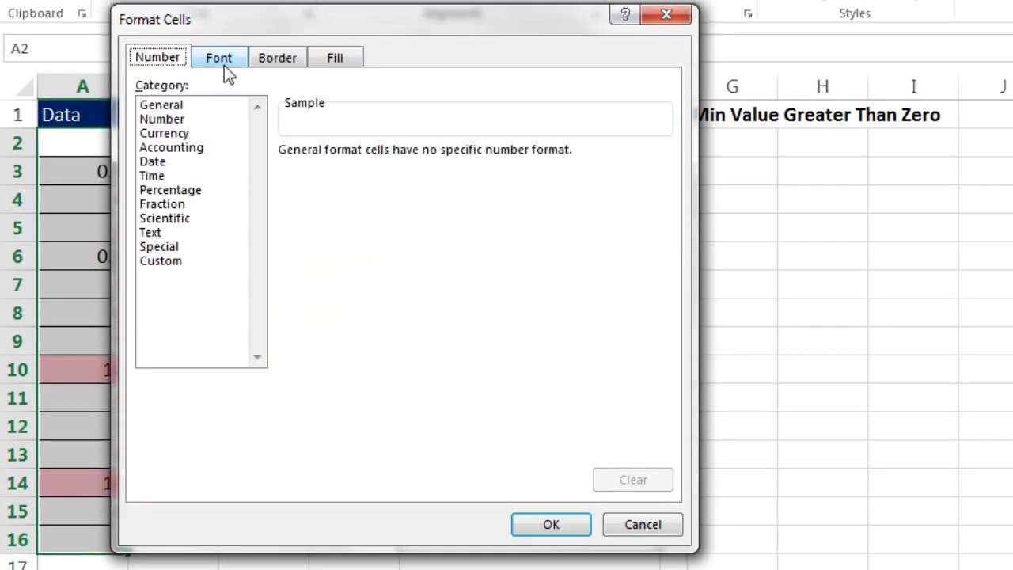
click(225, 63)
click(273, 64)
click(333, 63)
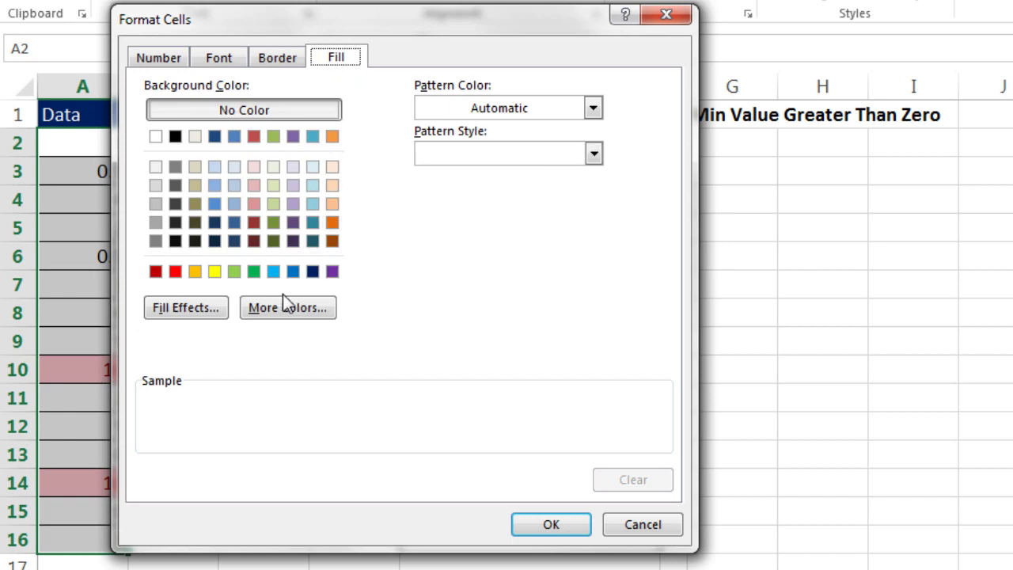
click(175, 271)
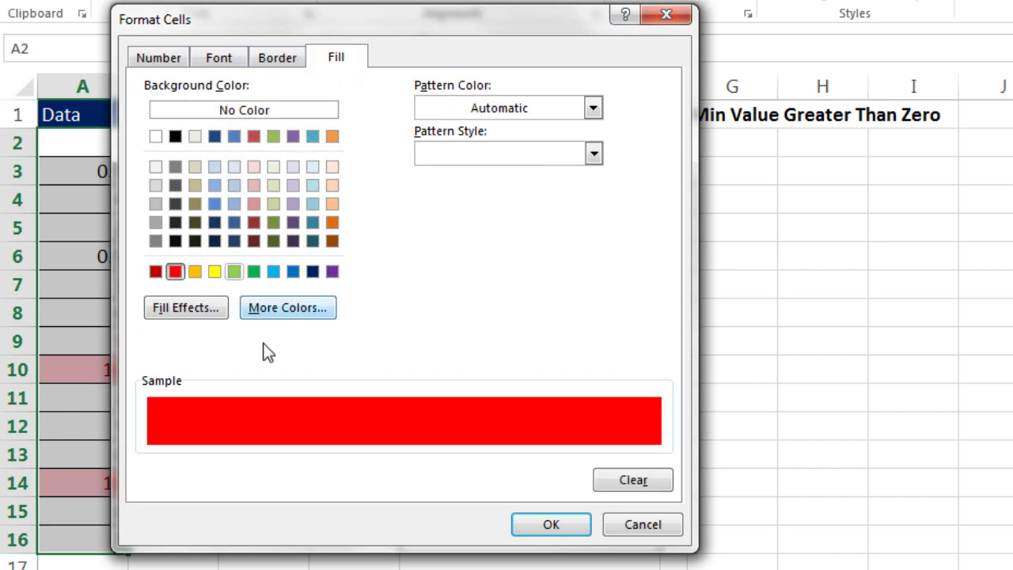
click(218, 58)
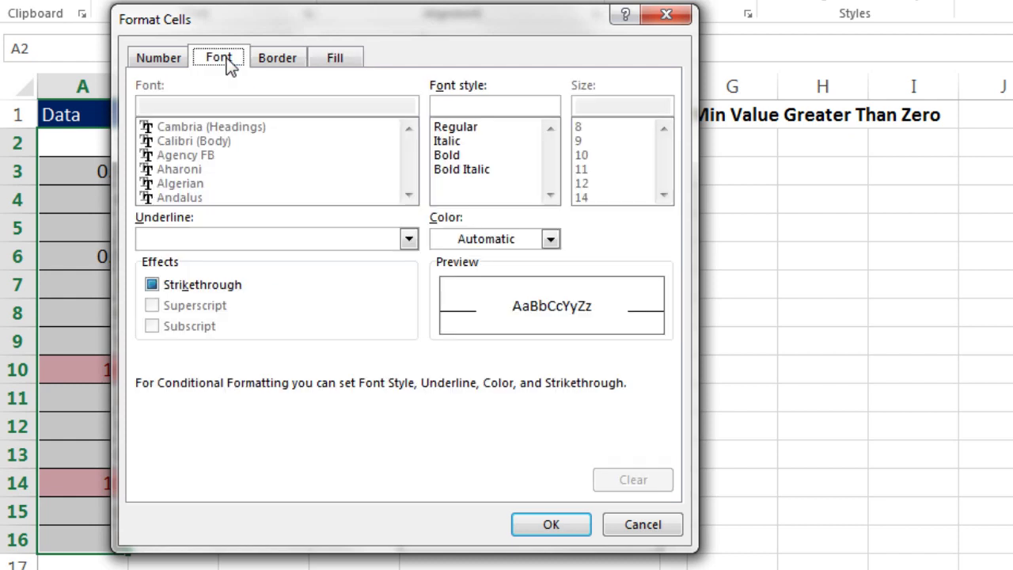
click(454, 240)
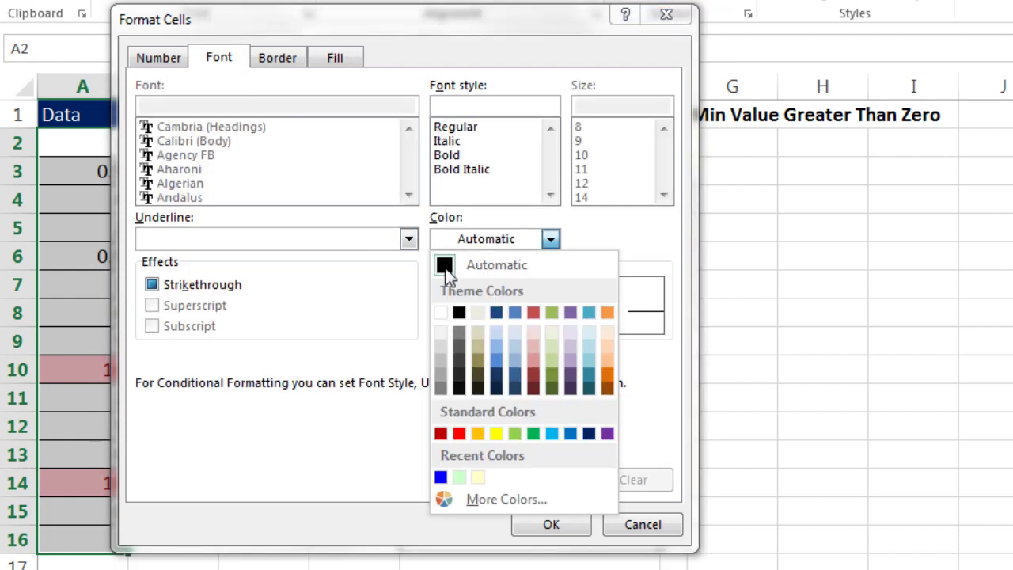
click(441, 315)
click(546, 523)
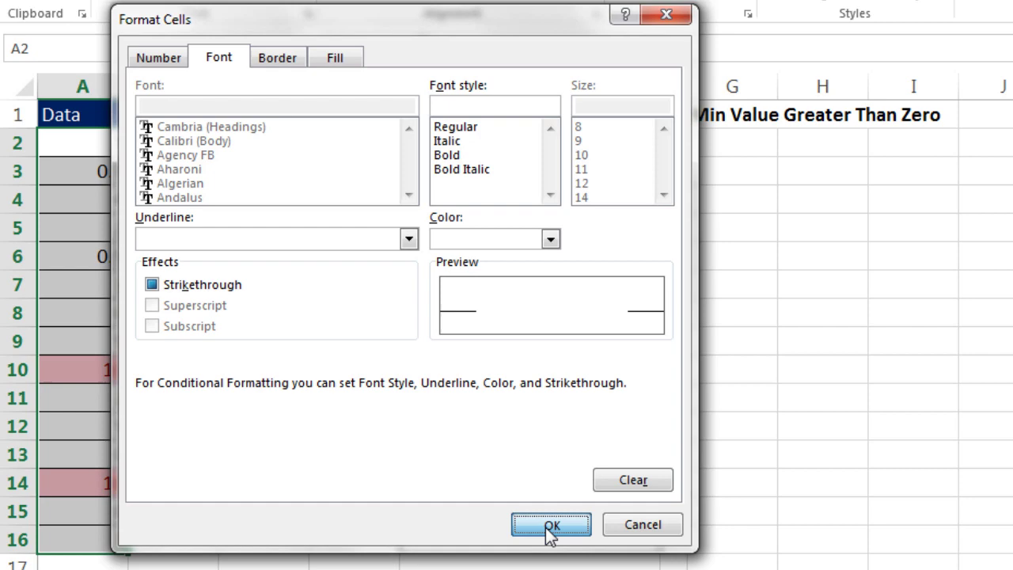
click(431, 338)
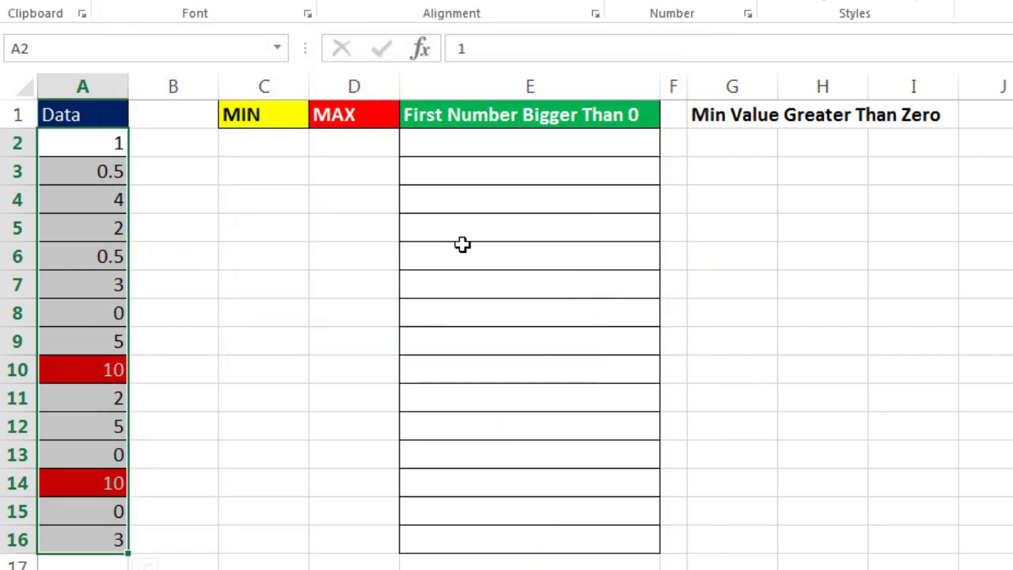
Step: Test the rule by entering 50 in A14, undo to restore 10, and reselect A2:A16
click(84, 483)
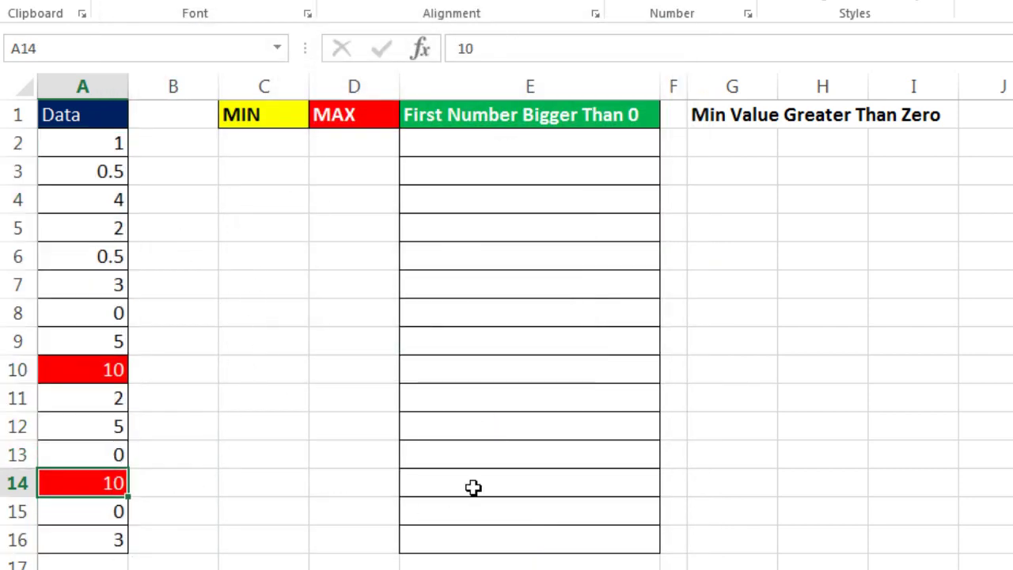
text(50)
key(ctrl+Return)
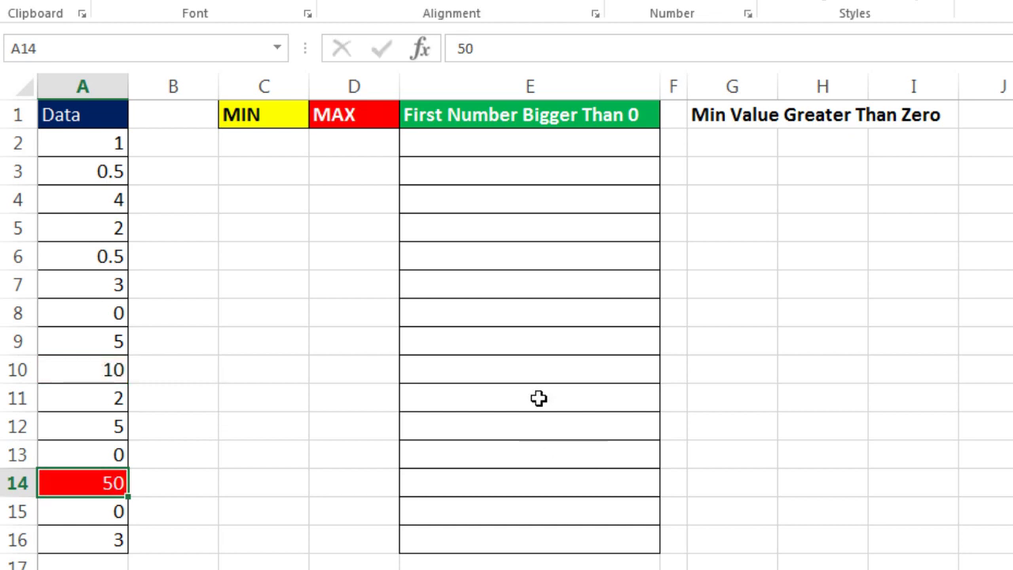
key(ctrl+z)
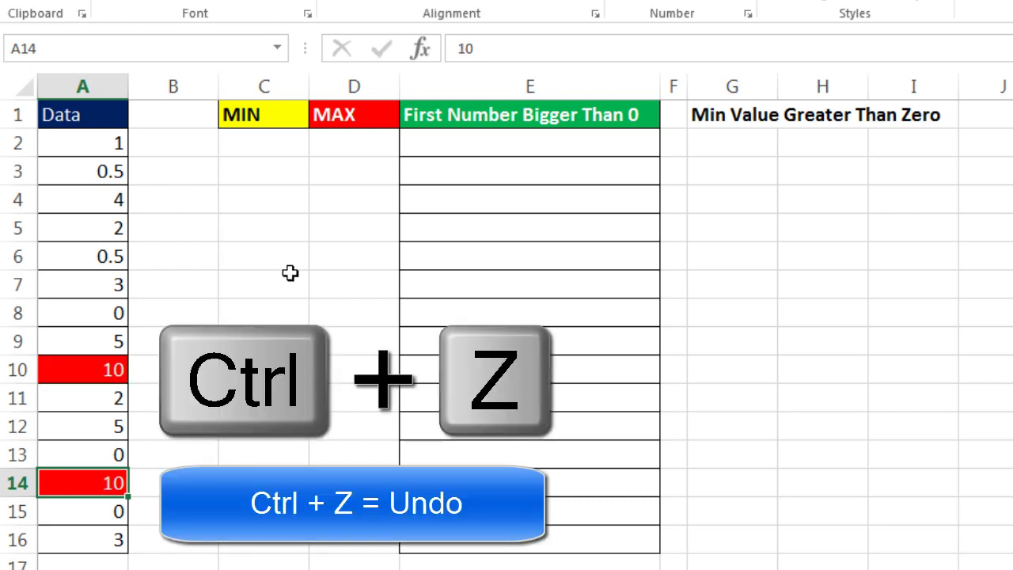
drag(72, 143, 75, 539)
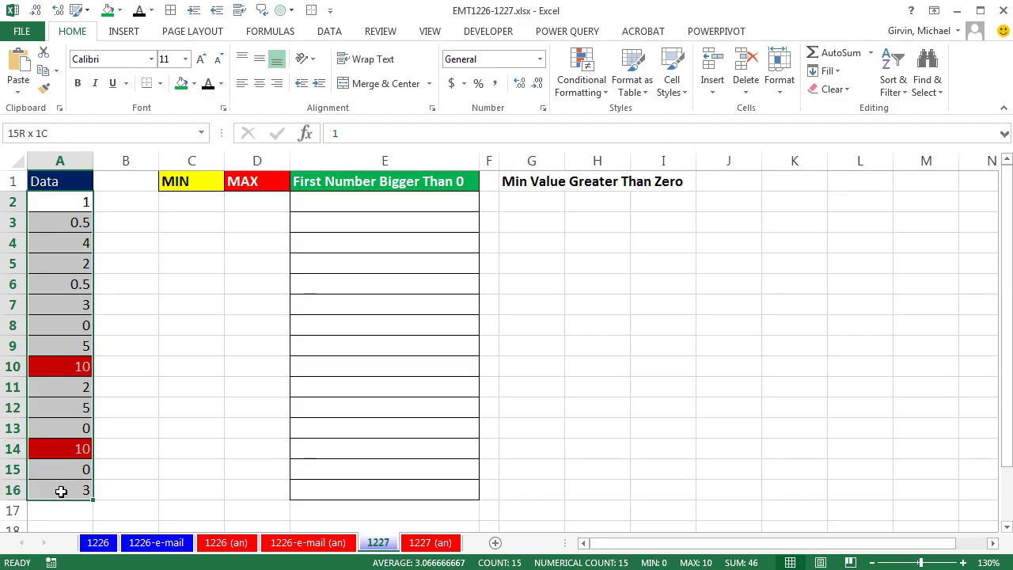
Step: Start a Bottom 10 Items rule on A2:A16 that ranks only the lowest 1 value
drag(61, 491, 61, 492)
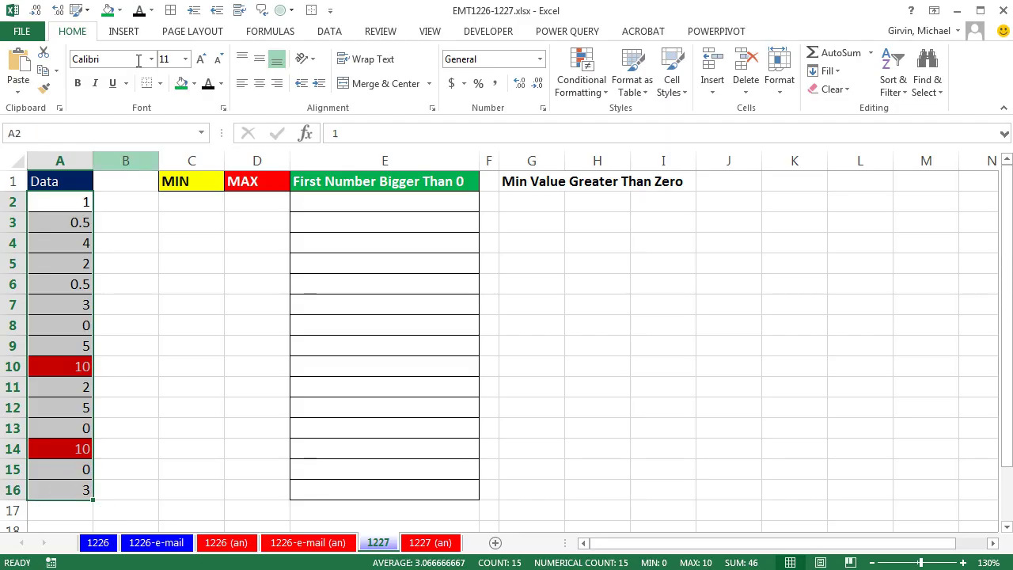
click(582, 93)
mouse_move(616, 153)
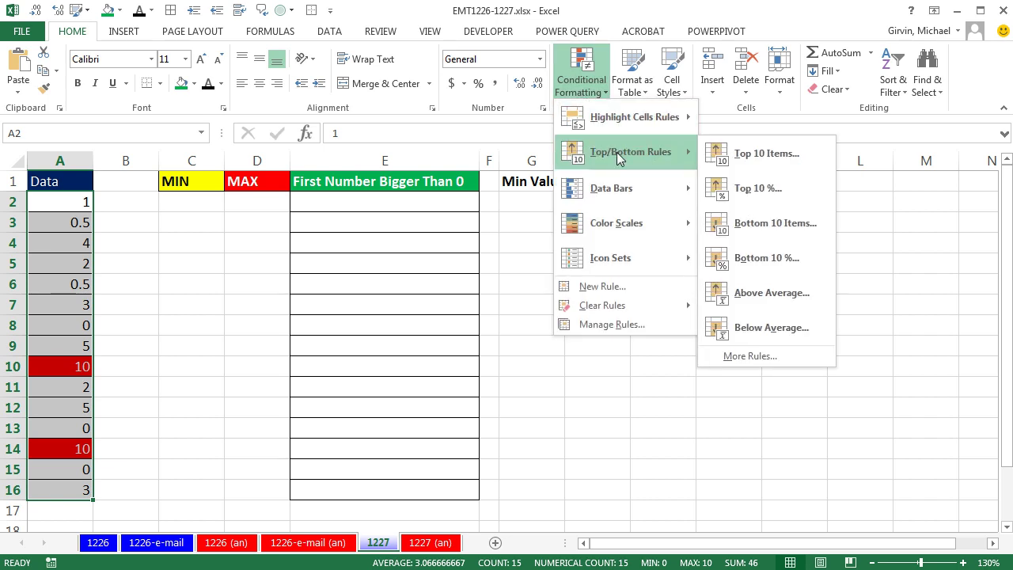
click(752, 226)
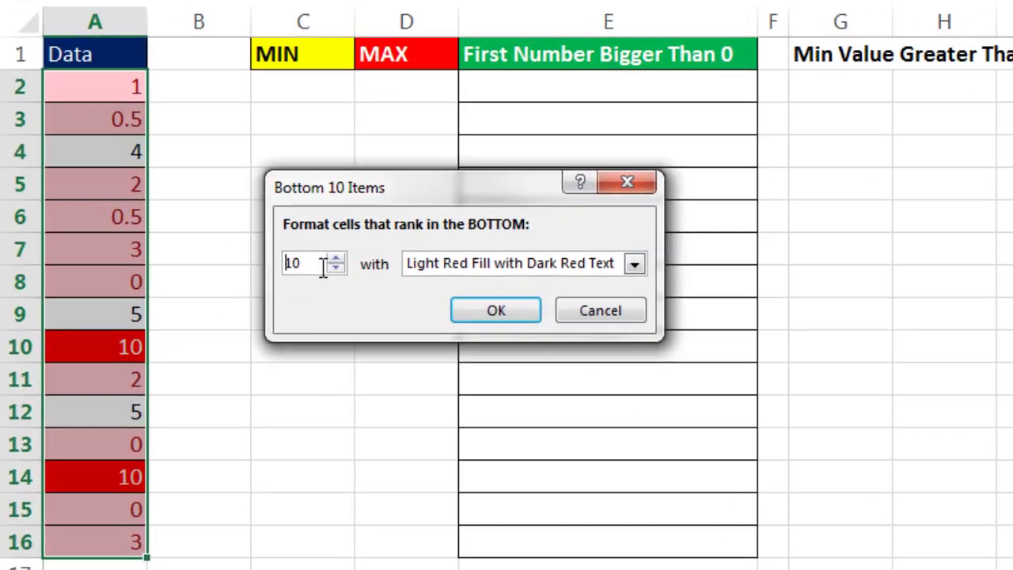
drag(323, 267, 272, 264)
text(1)
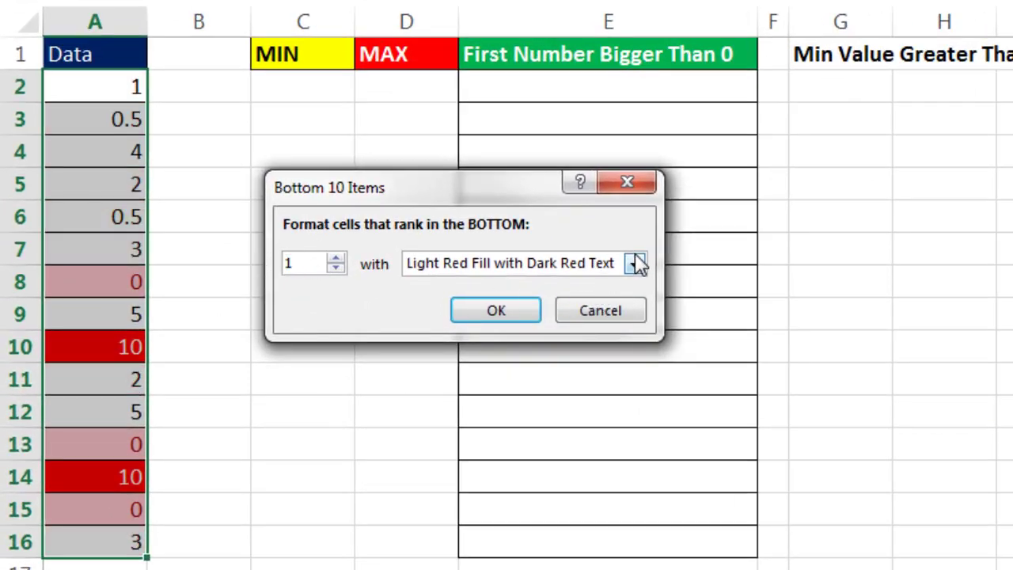
Step: Give the bottom-1 rule a custom yellow fill and apply it
click(635, 264)
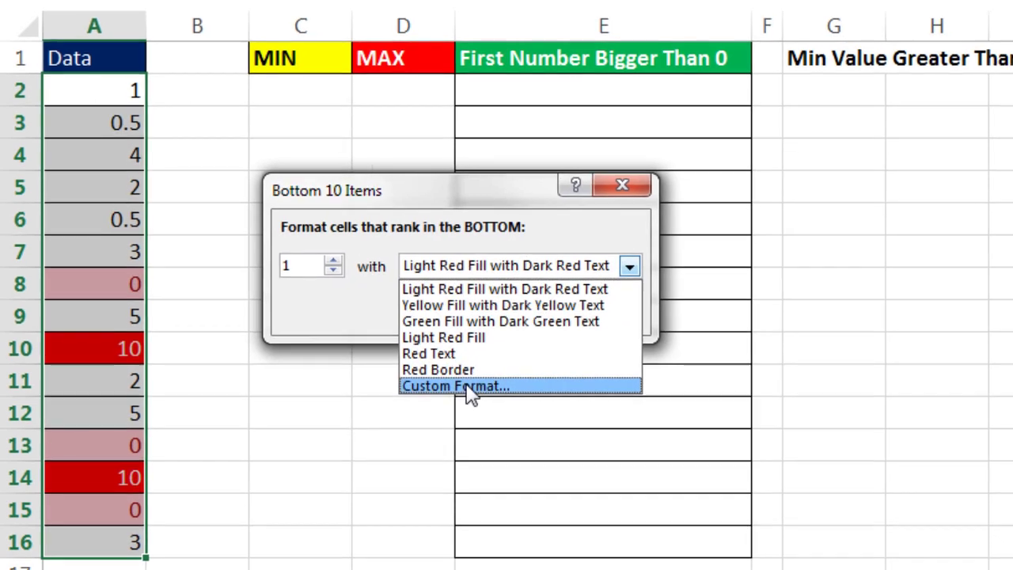
click(481, 384)
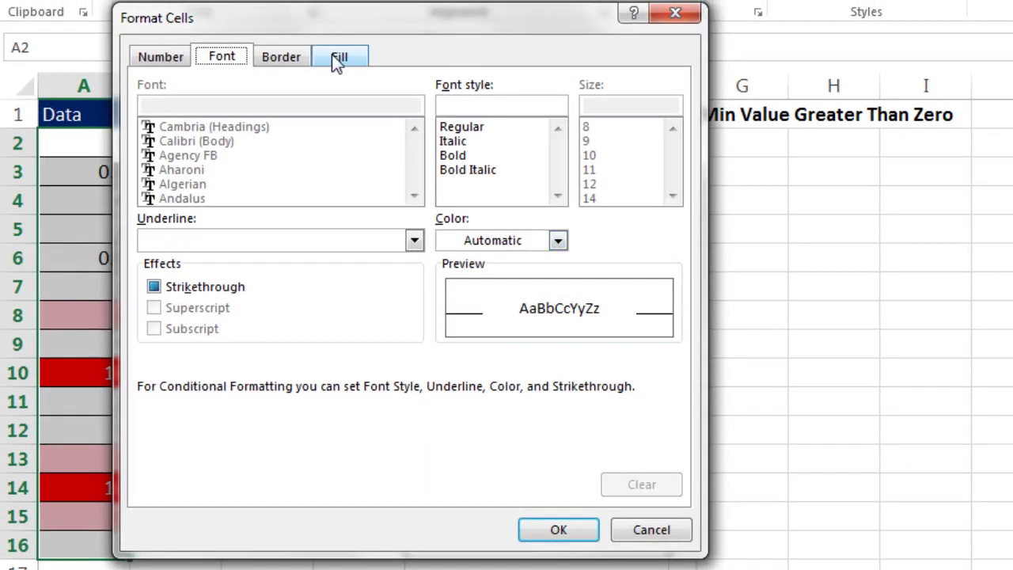
click(334, 58)
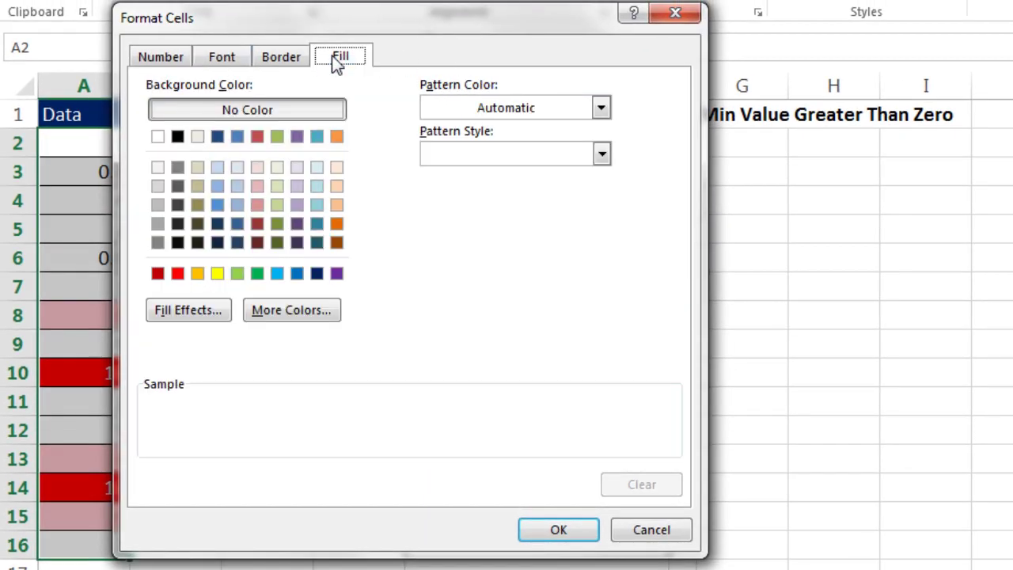
click(217, 273)
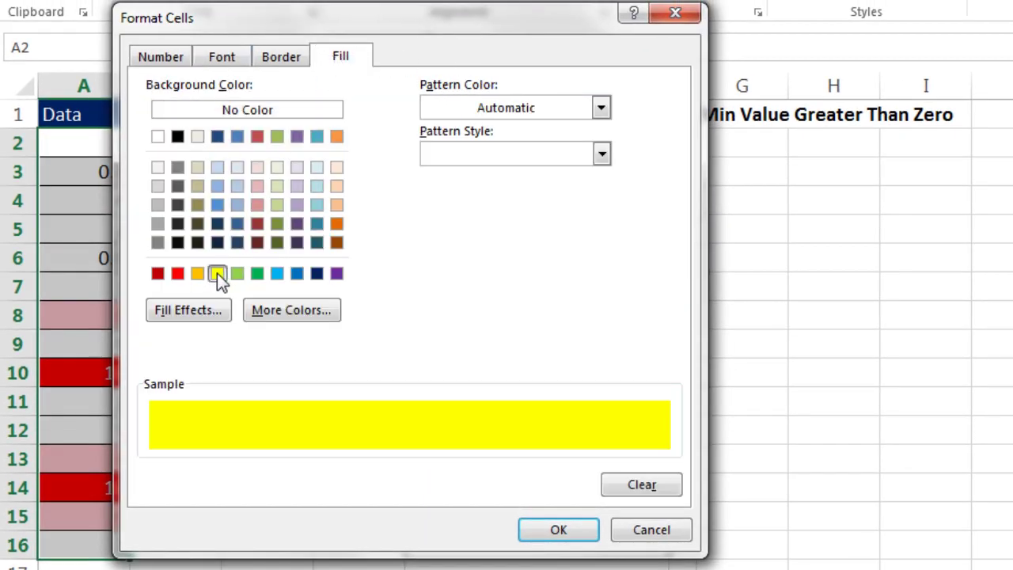
click(559, 529)
click(437, 341)
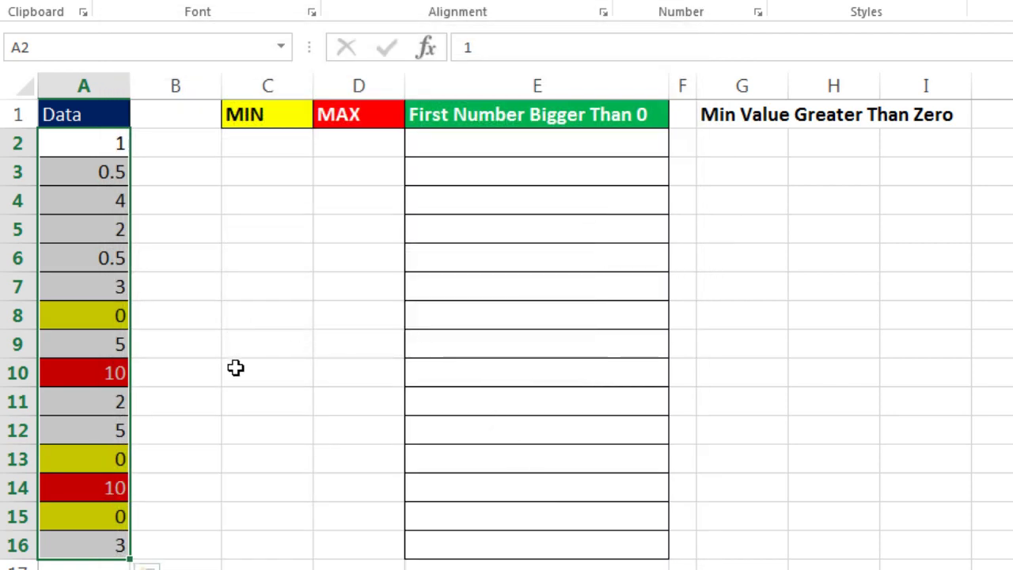
Step: Test the rule by entering -5 in A8, then undo to restore 0
click(103, 311)
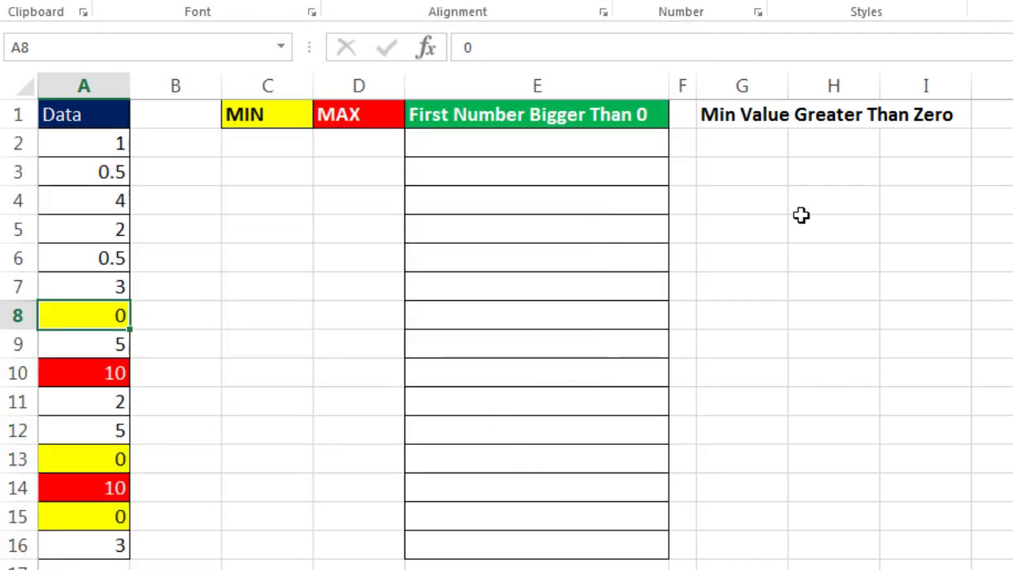
text(-5)
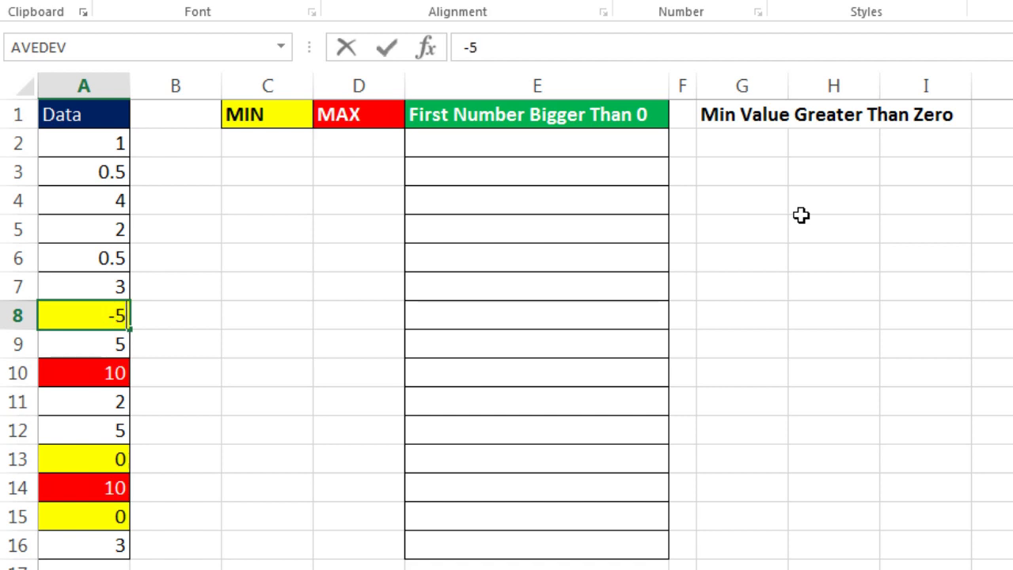
key(ctrl+Return)
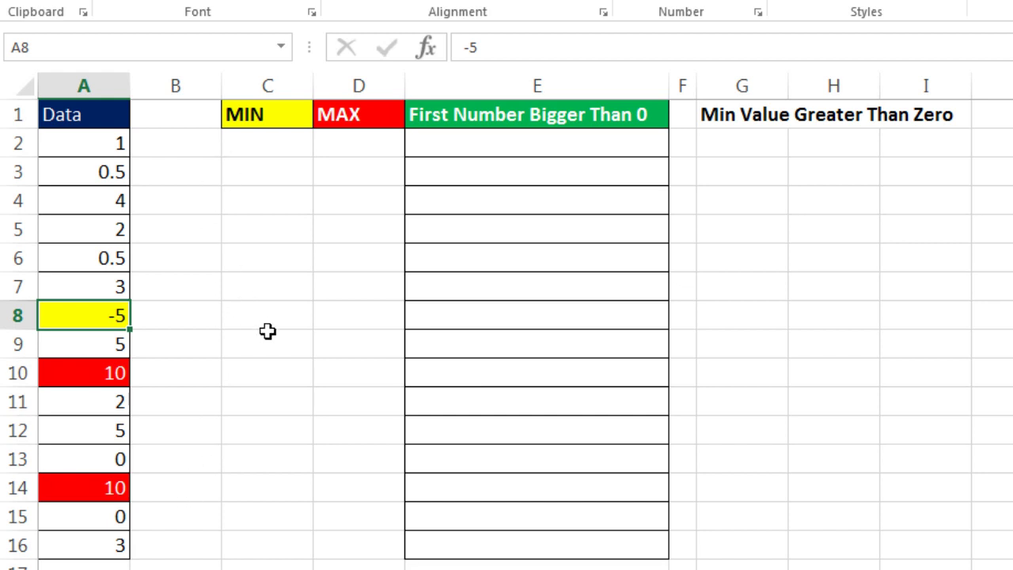
key(ctrl+z)
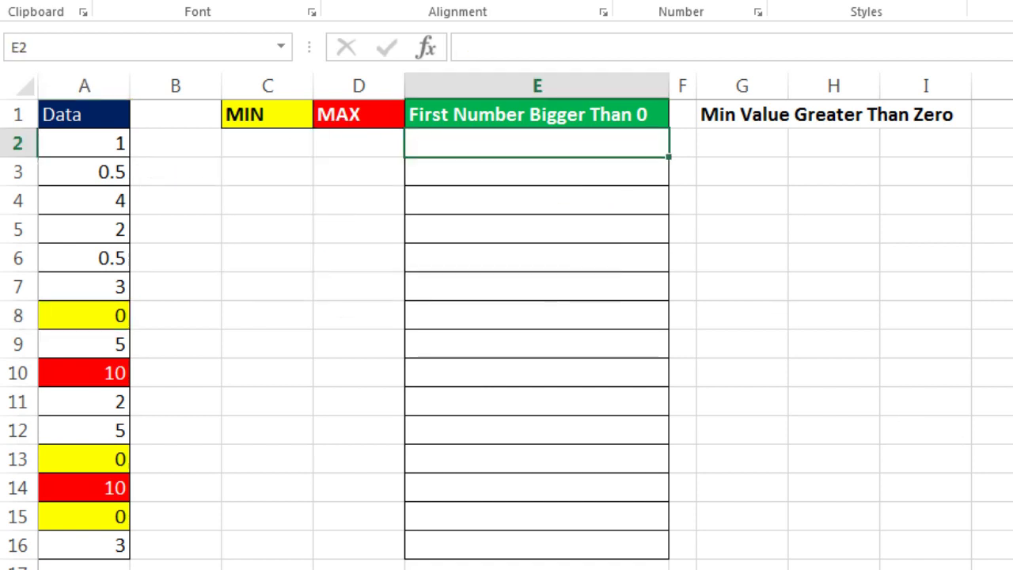
Step: Begin E2 with =MIN( on the absolute range $A$2:$A$16 and insert IF( after MIN(
text(=min)
key(Tab)
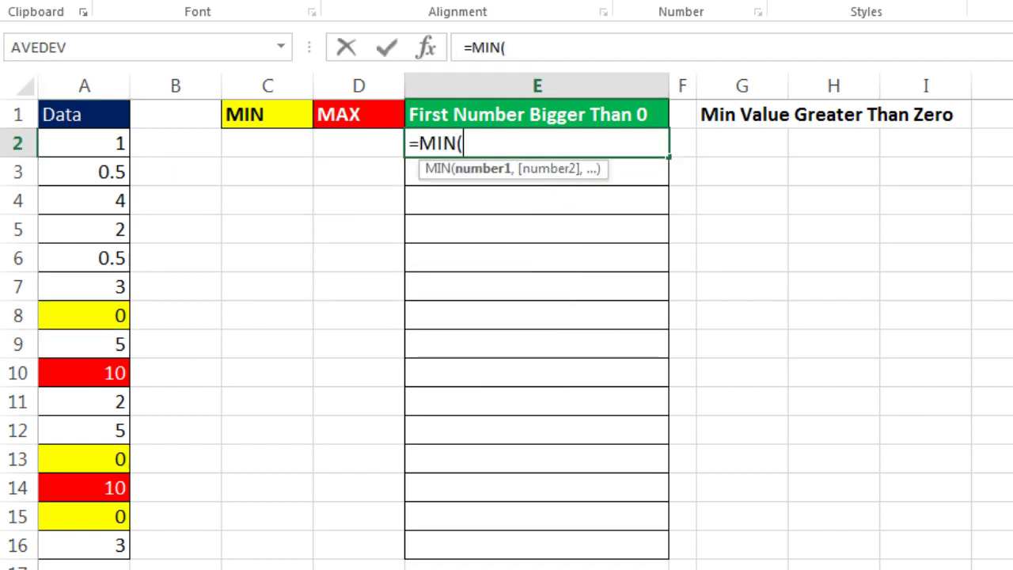
drag(85, 152, 98, 547)
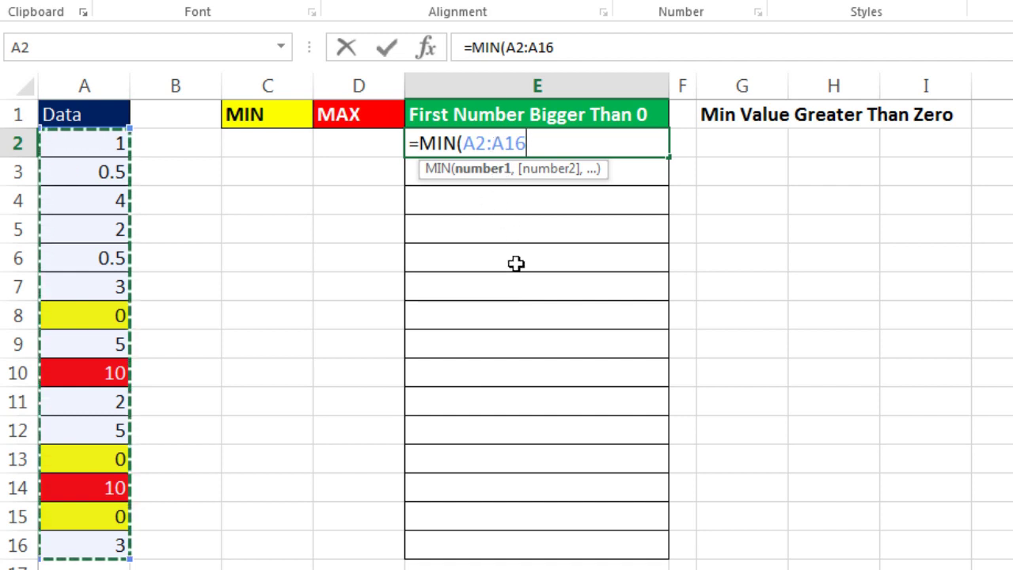
key(F4)
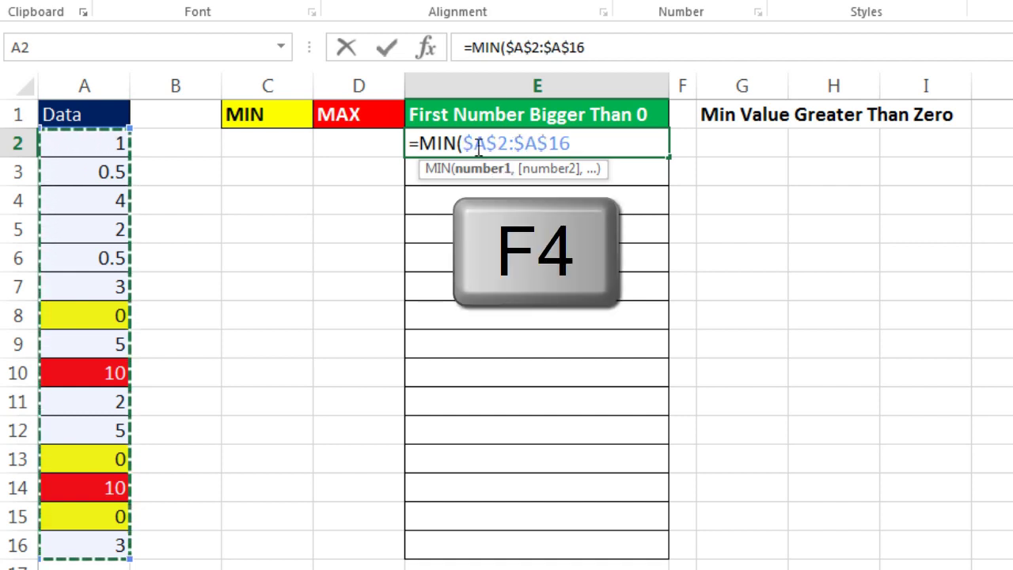
click(477, 171)
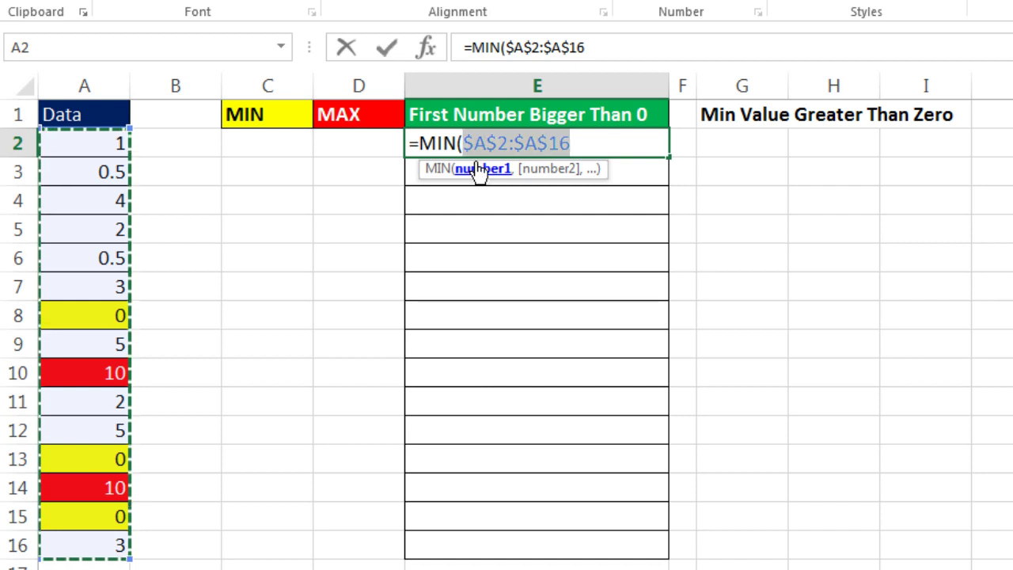
click(465, 150)
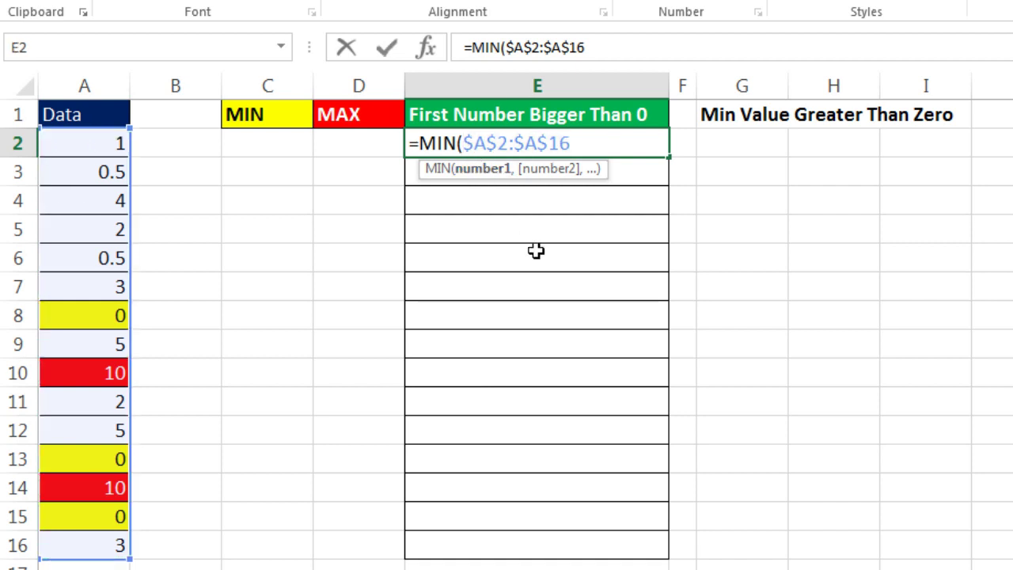
text(IF()
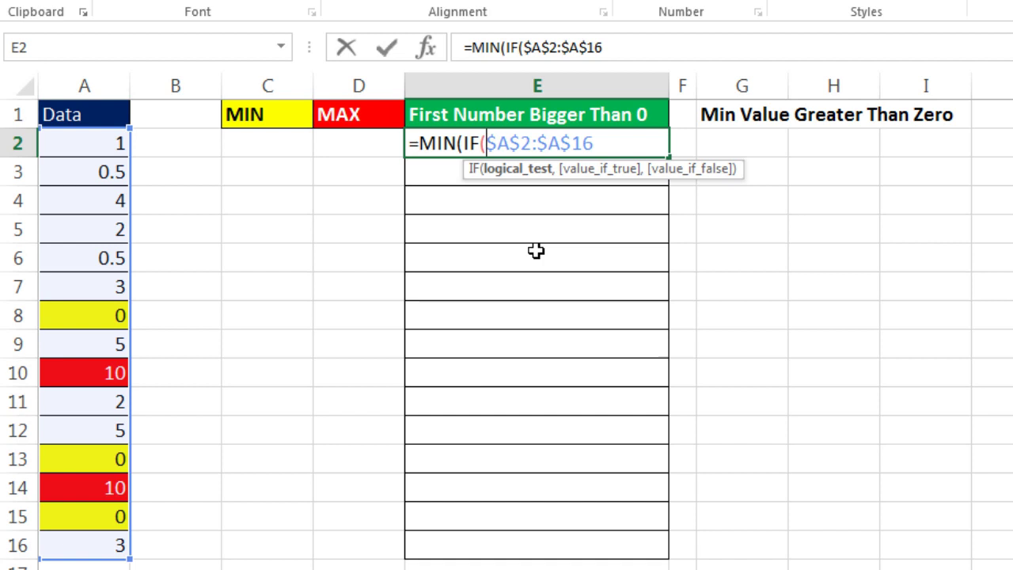
Step: Preview the logical test $A$2:$A$16>0 as TRUE/FALSE values with F9, then undo
click(514, 171)
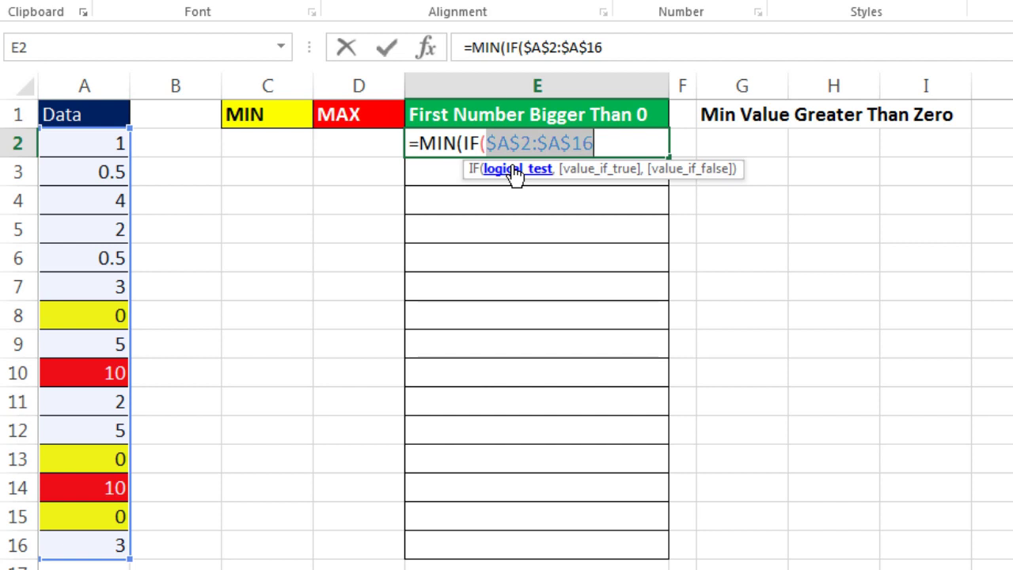
click(609, 139)
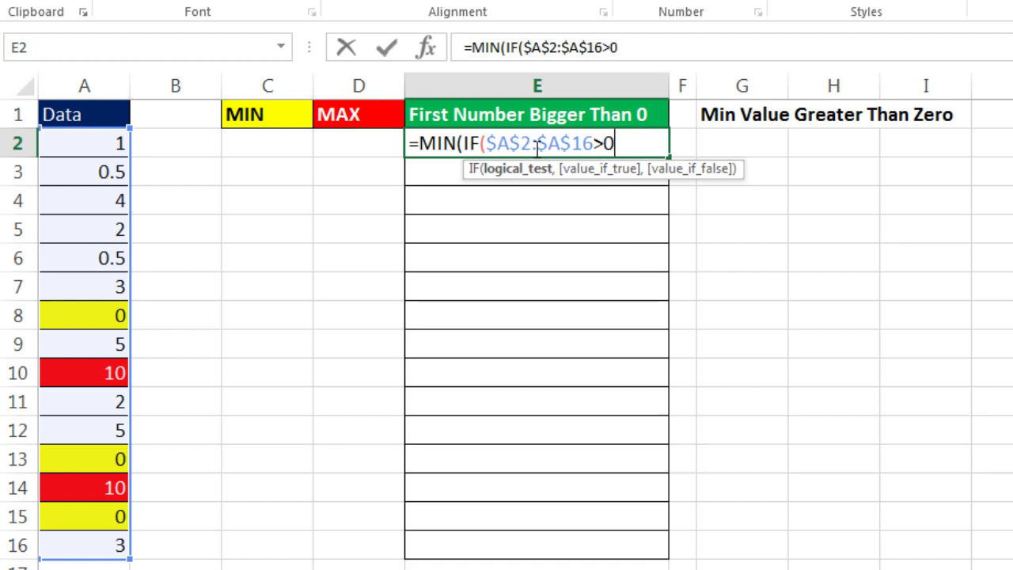
click(522, 171)
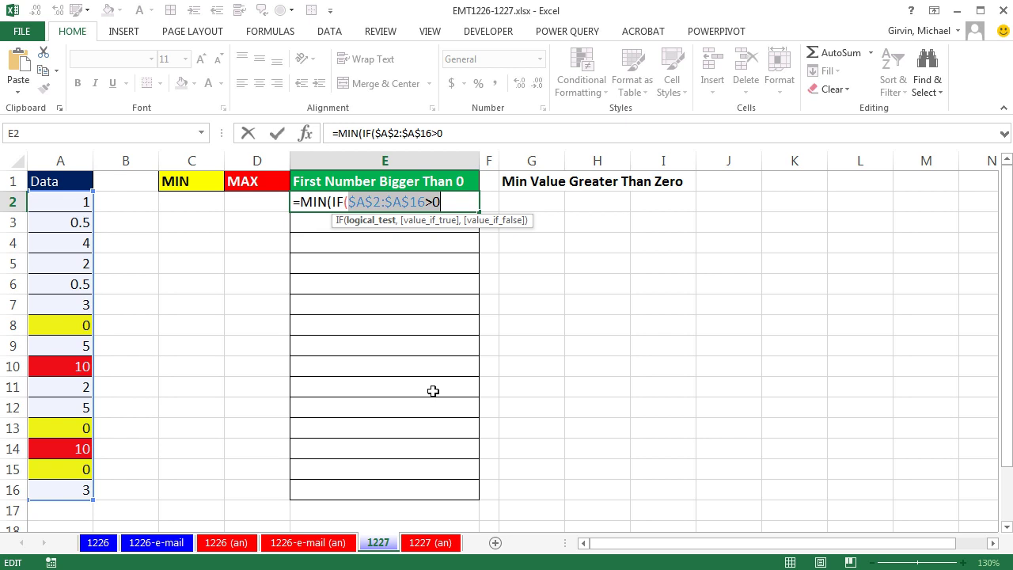
key(F9)
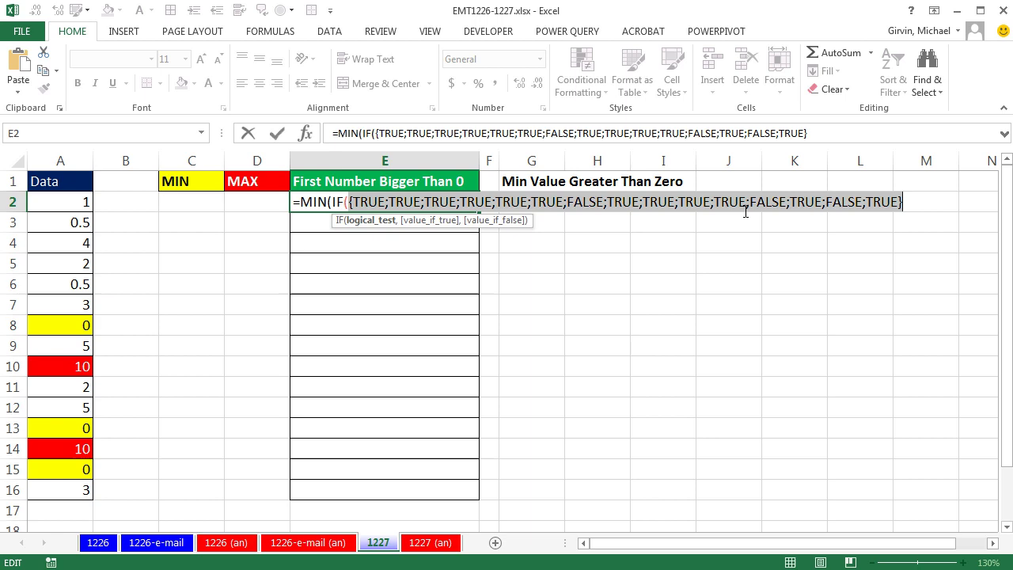
key(ctrl+z)
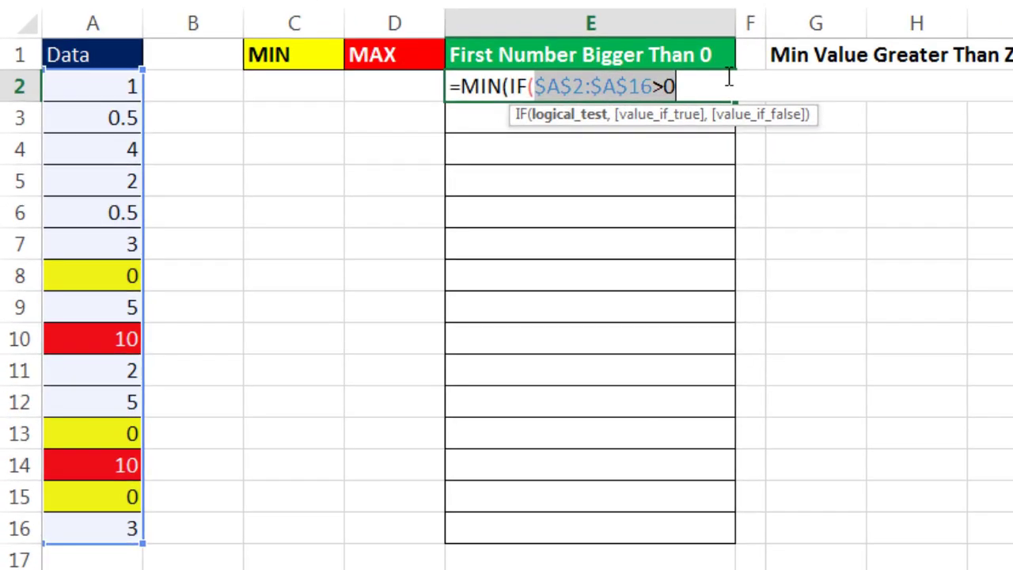
Step: Add $A$2:$A$16 as IF's value argument and close the IF parenthesis
key(End)
text(,)
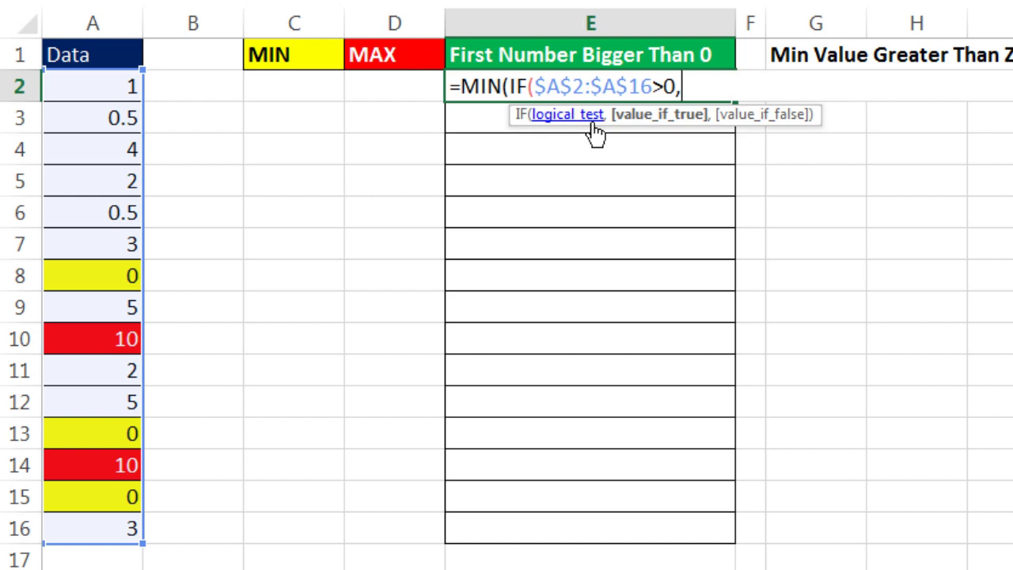
drag(63, 86, 107, 519)
key(F4)
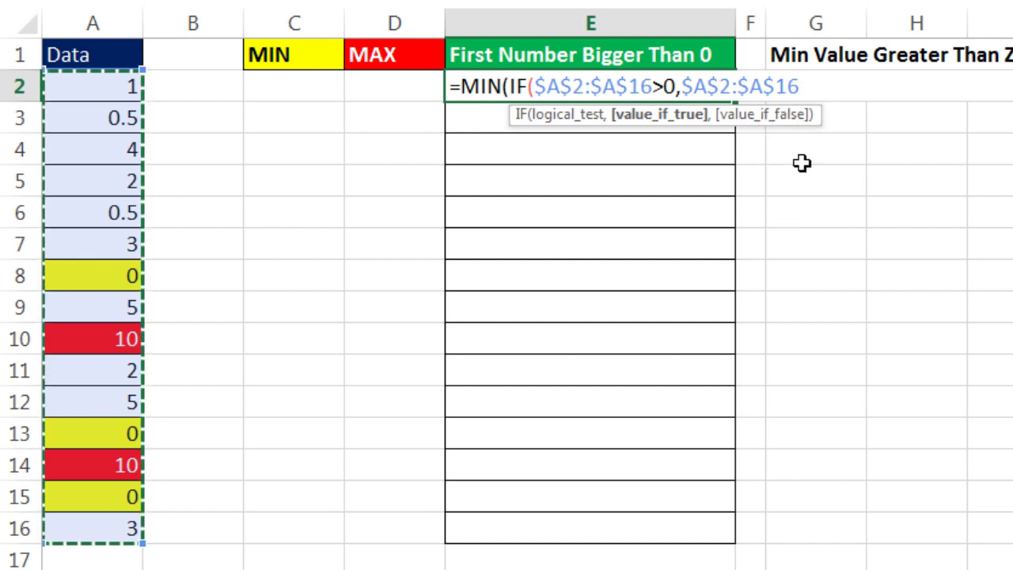
text())
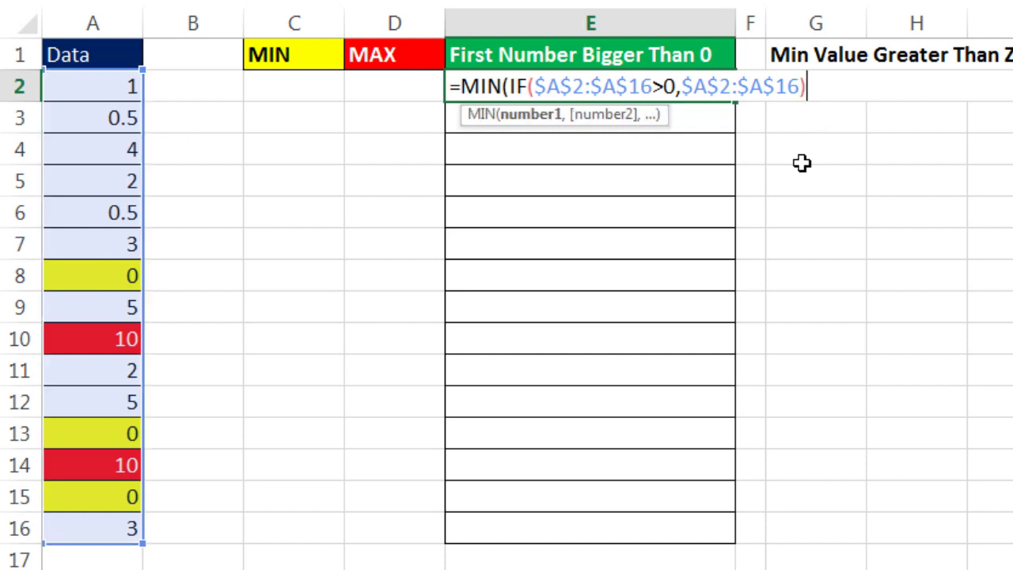
Step: Preview the IF part's values-or-FALSE array with F9, then undo
click(536, 119)
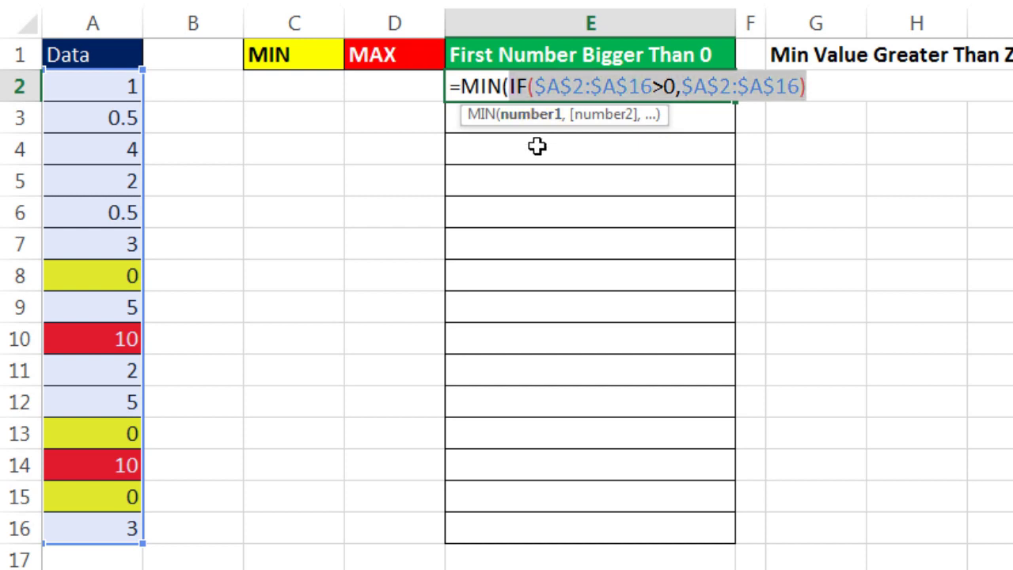
key(F9)
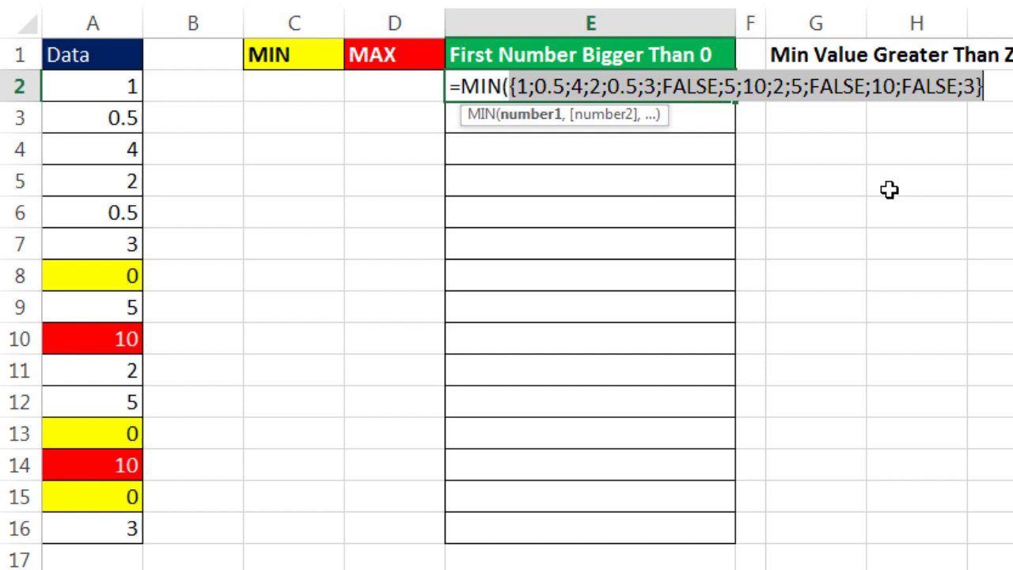
key(ctrl+z)
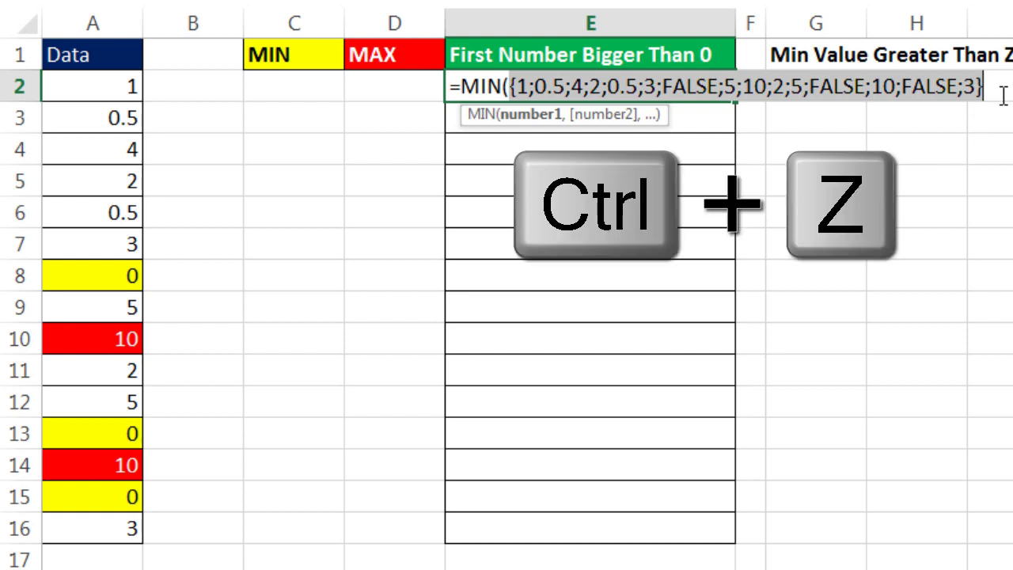
Step: Close the MIN formula, enter it with Ctrl+Shift+Enter to get 0.5, and fill down to E16
click(572, 89)
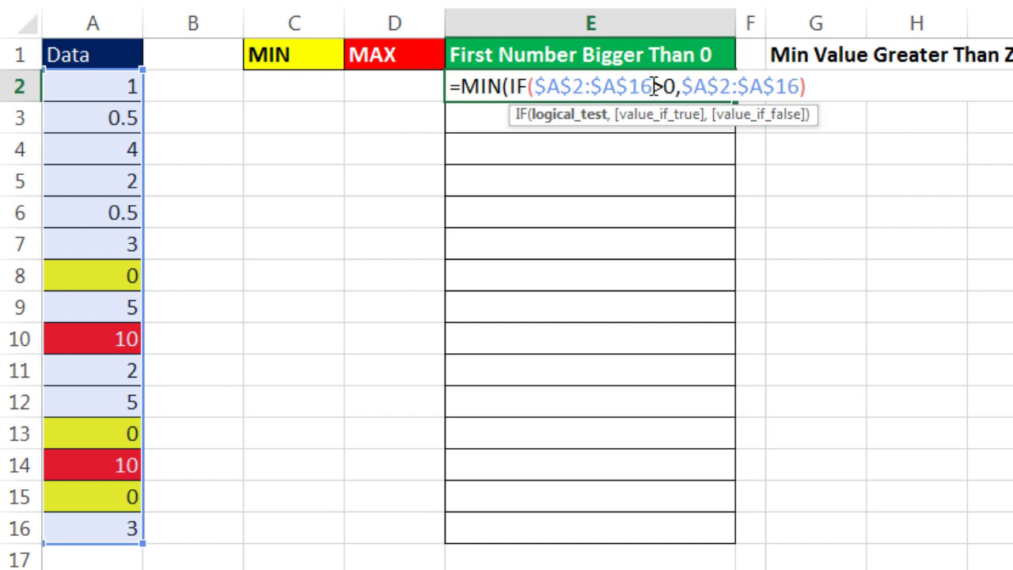
drag(651, 87, 662, 97)
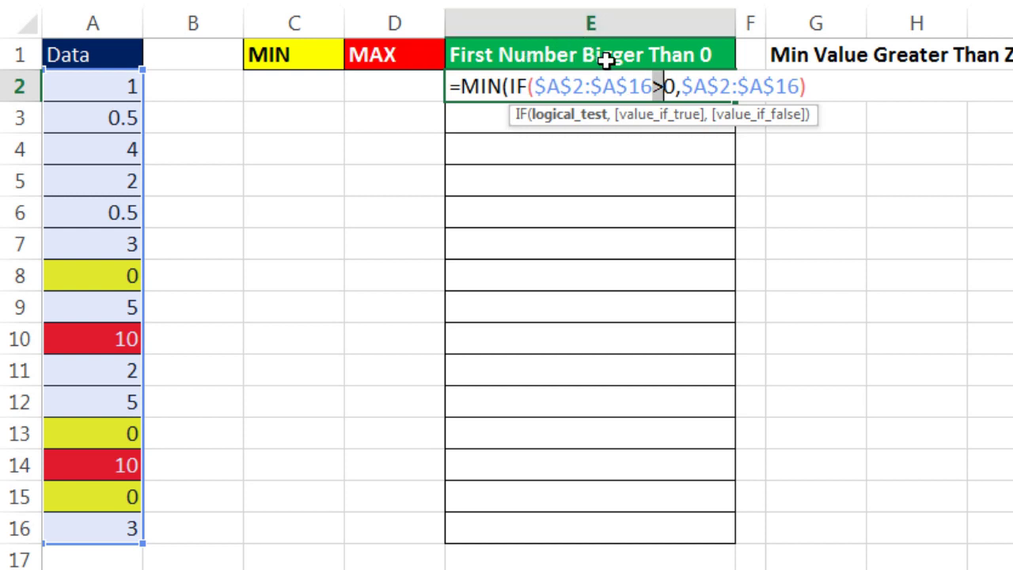
click(821, 82)
text())
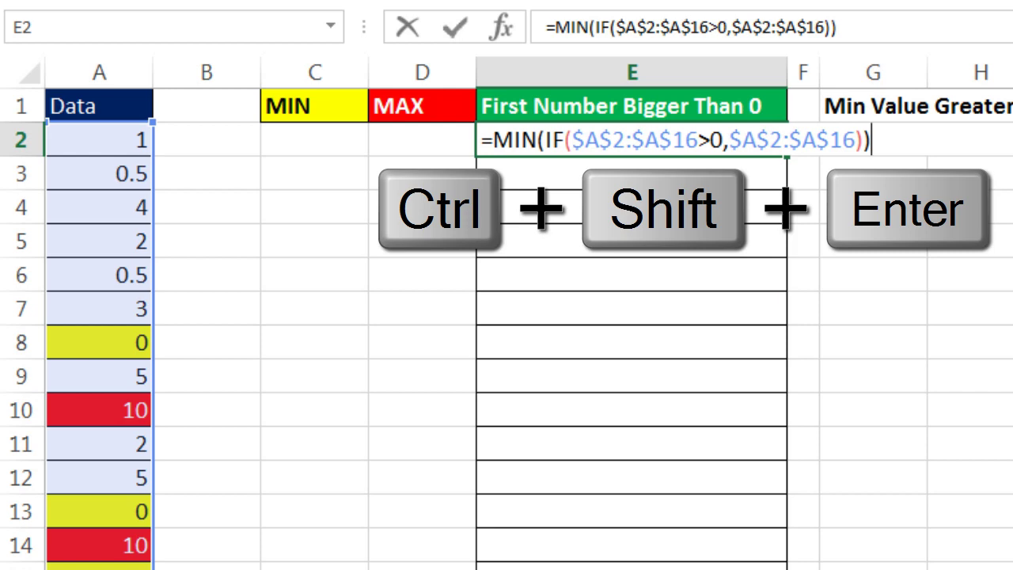
key(ctrl+shift+Return)
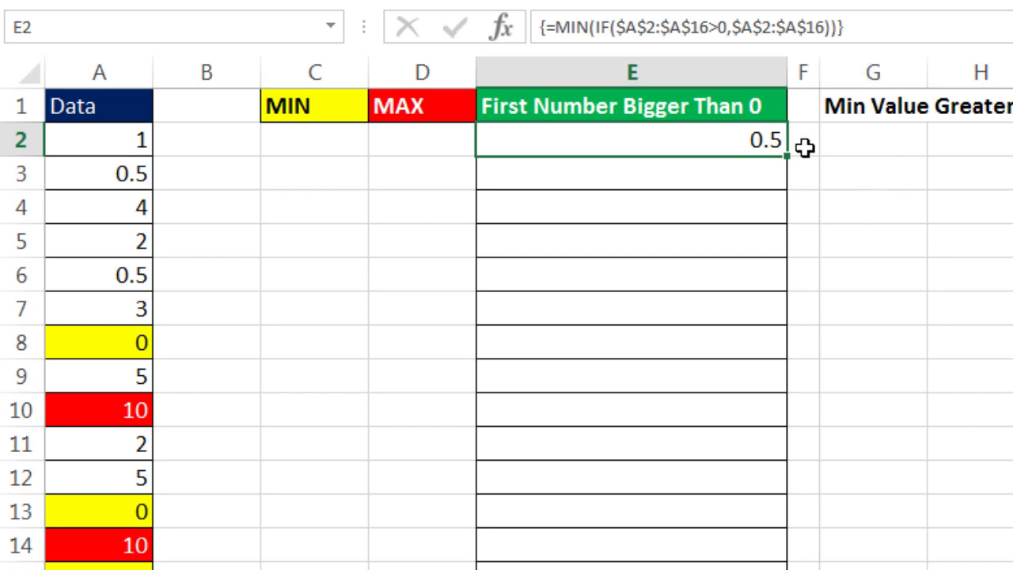
drag(788, 156, 794, 565)
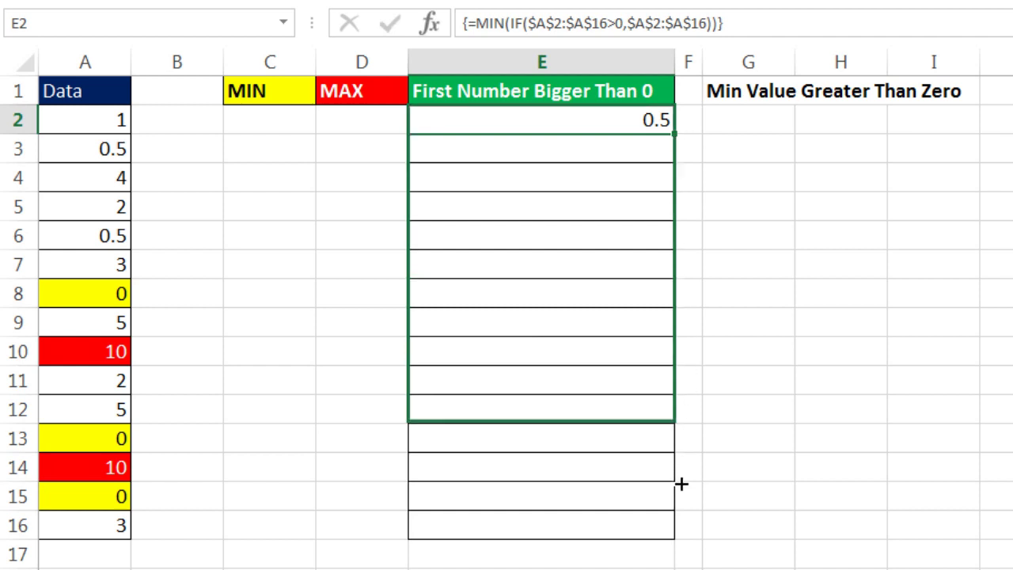
drag(681, 483, 681, 540)
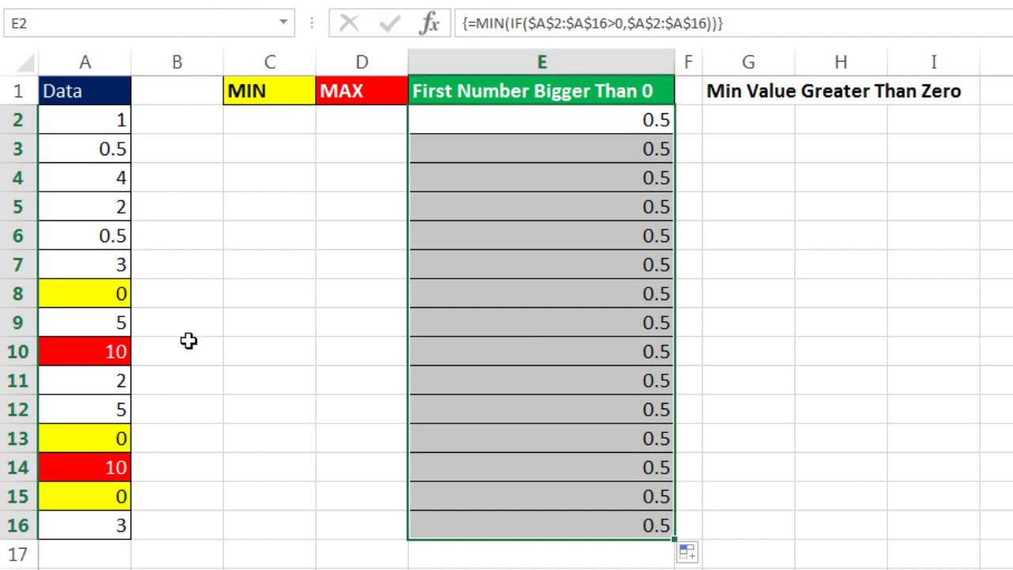
Step: Append =A2 to E2's array formula and fill it down column E
click(606, 127)
key(F2)
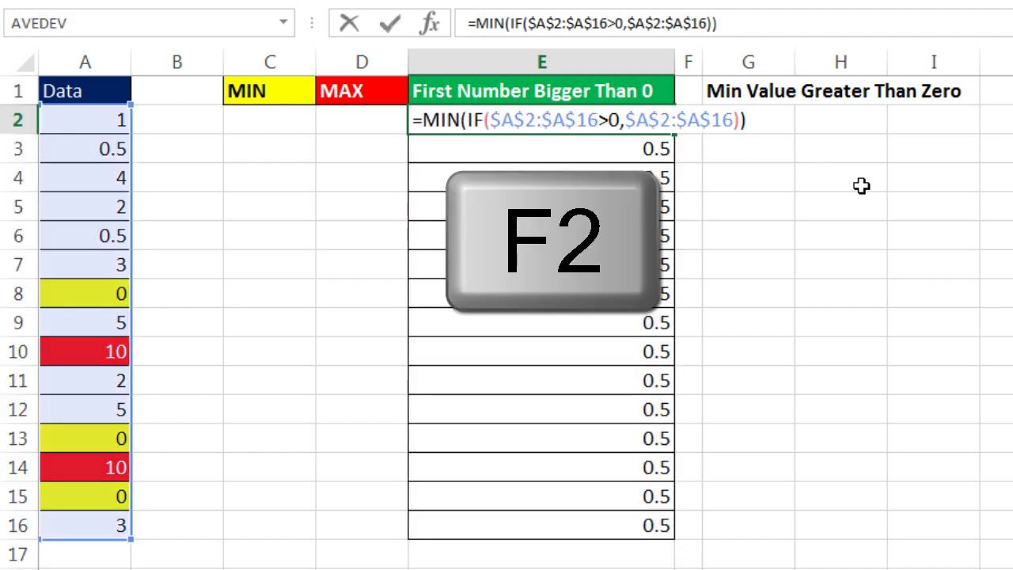
text(=)
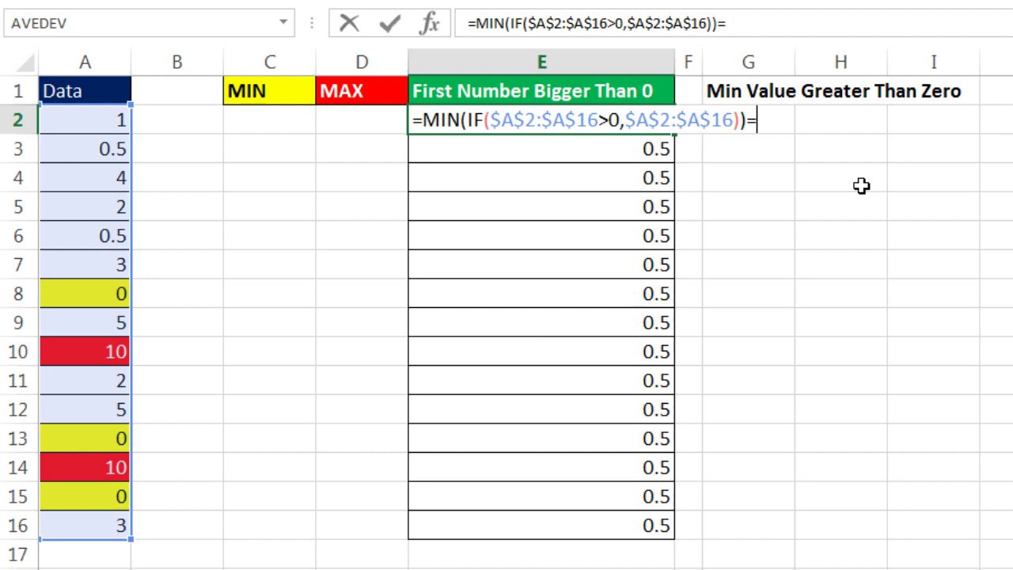
click(90, 121)
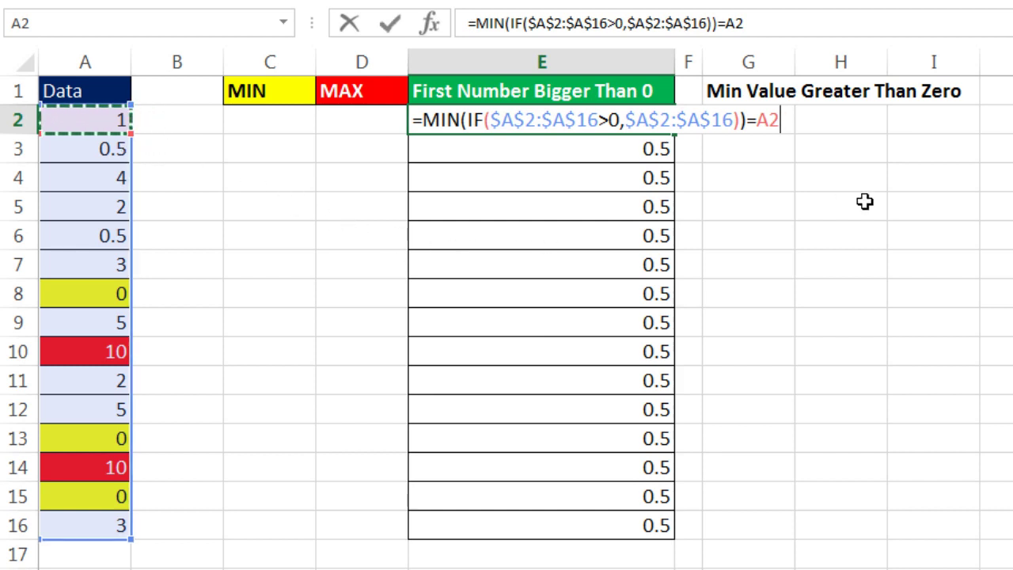
key(F2)
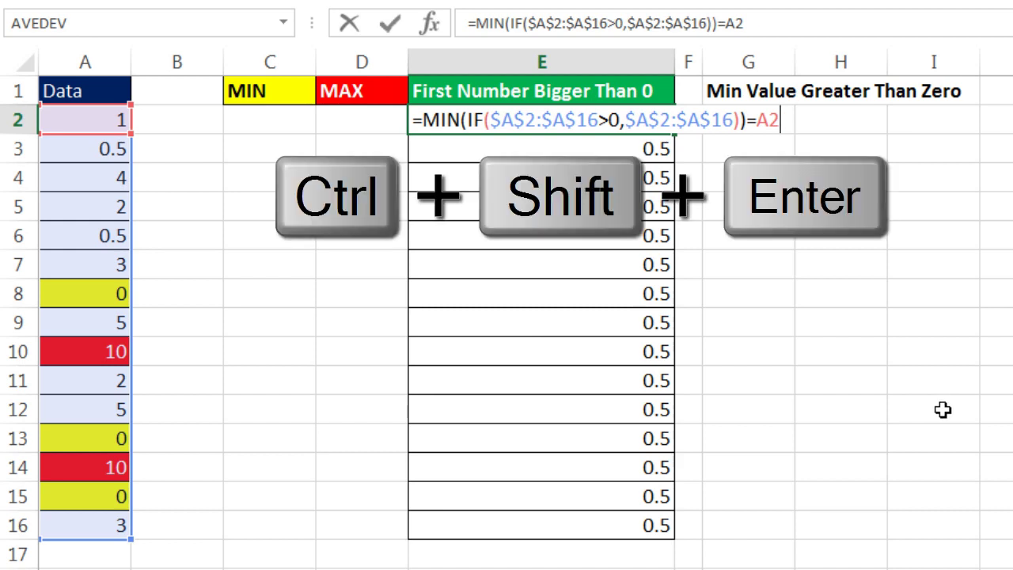
key(ctrl+shift+Return)
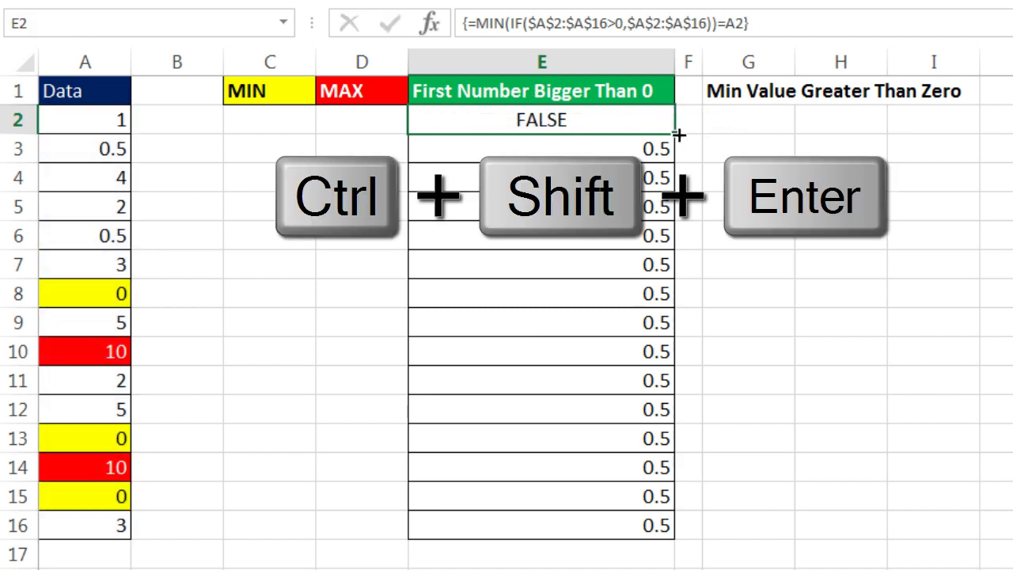
double_click(674, 134)
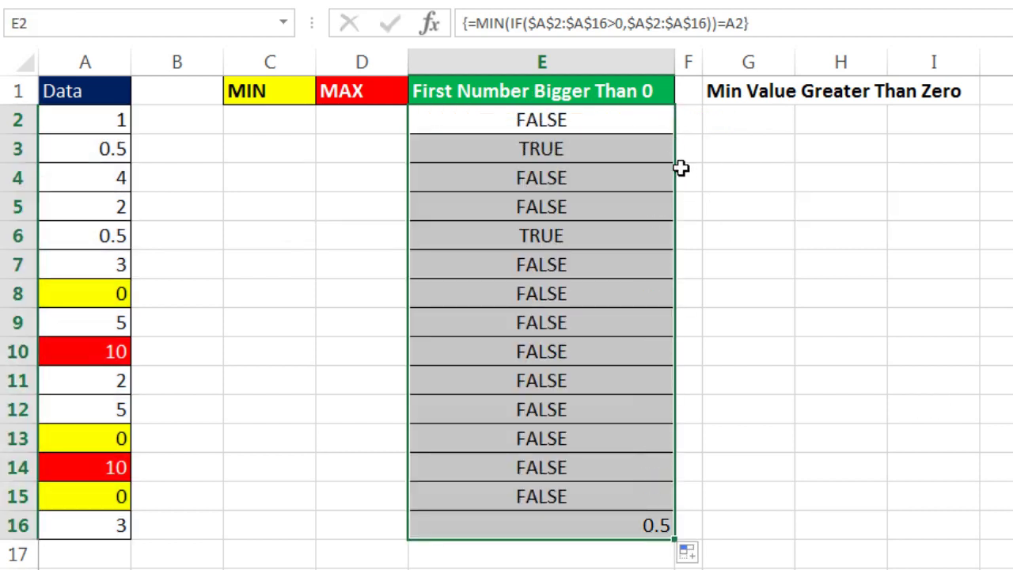
Step: Check the TRUE results in E6 and E3, then reopen E2 for editing
click(608, 239)
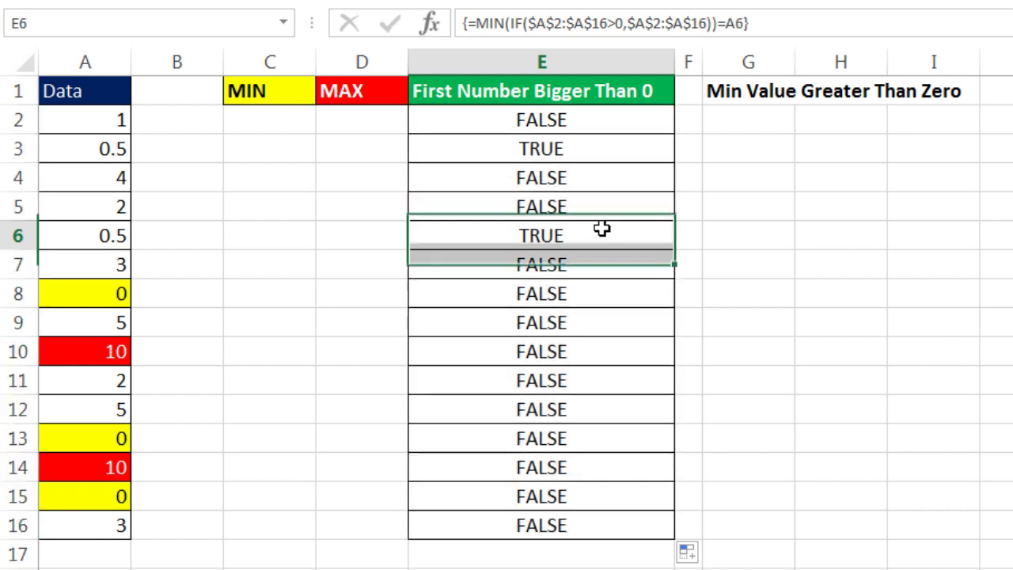
click(566, 153)
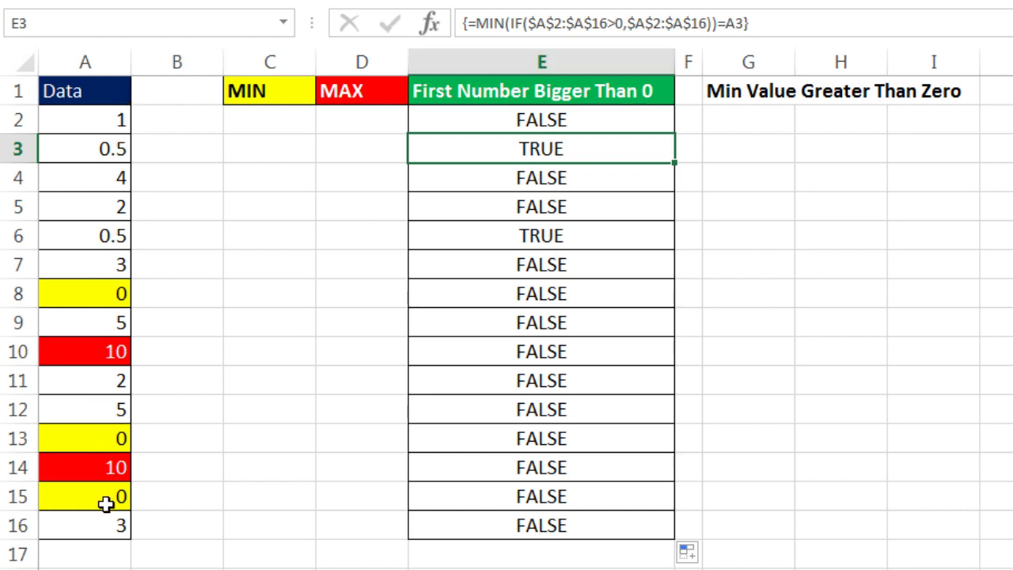
double_click(539, 119)
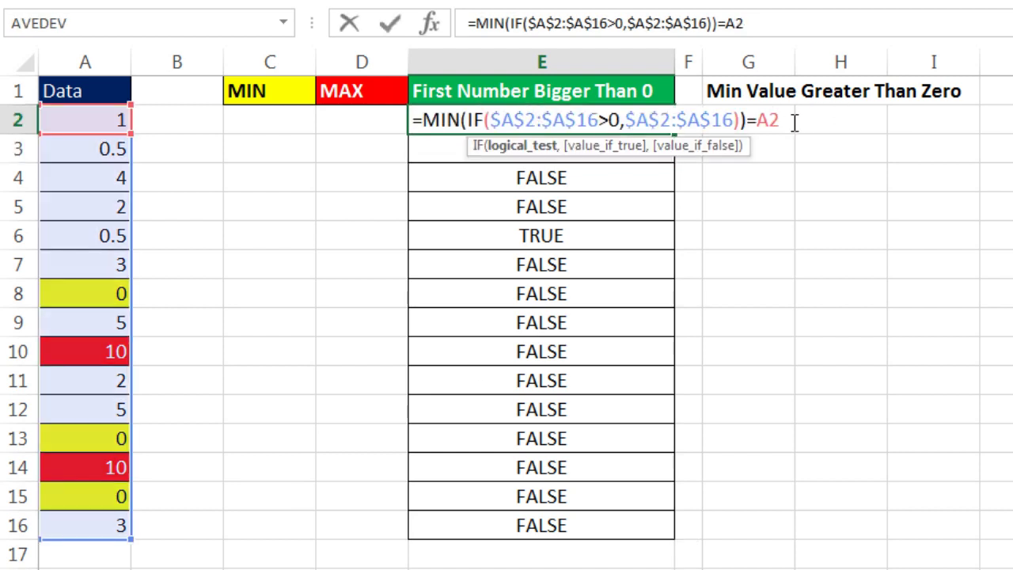
Step: Copy E2's formula text, leave the cell, and select the Data cells A2:A16
drag(793, 125, 384, 119)
key(ctrl+c)
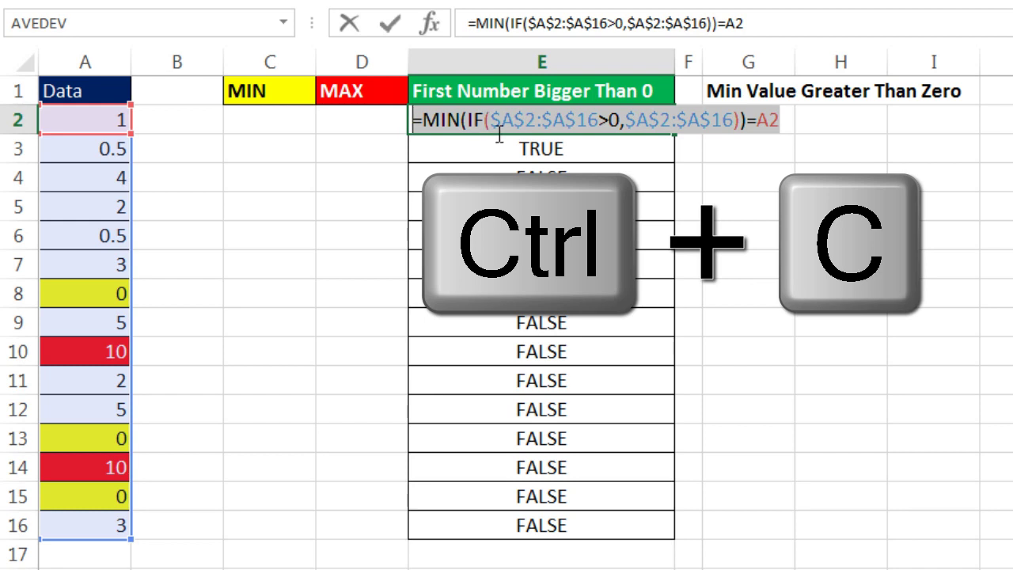
key(Escape)
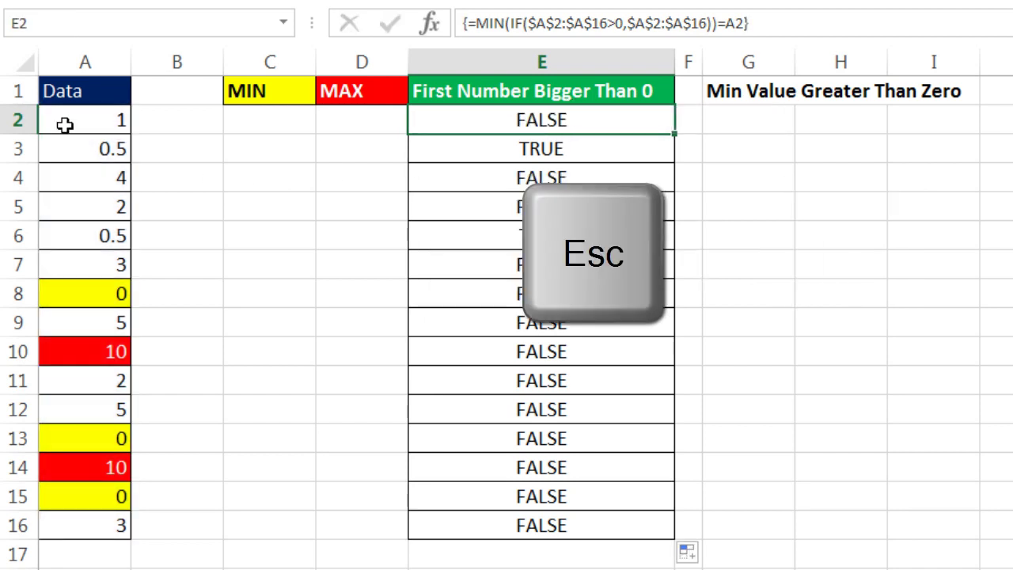
drag(64, 125, 115, 527)
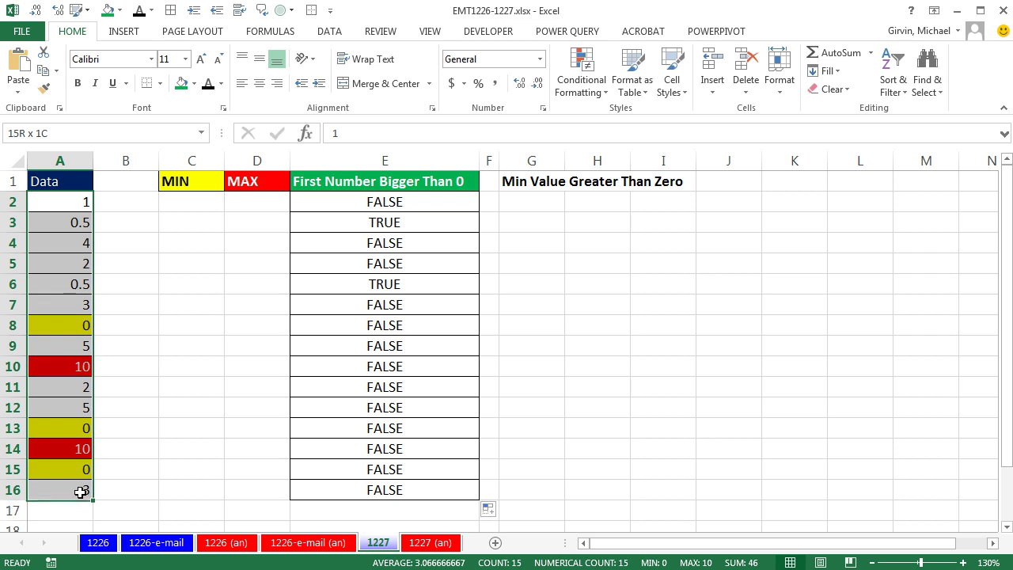
drag(81, 491, 81, 491)
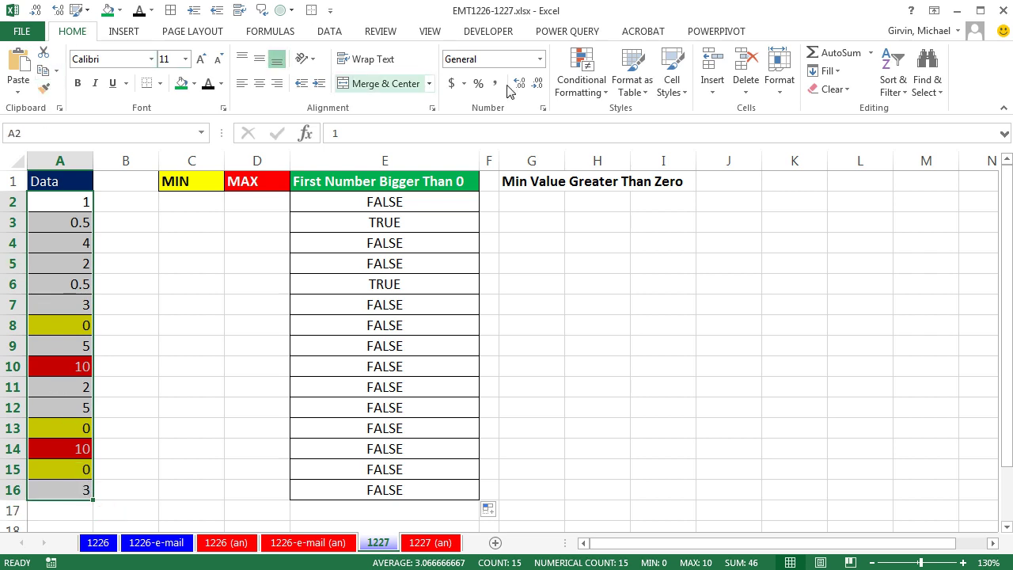
Step: Create a formula-based rule using the pasted =MIN(IF($A$2:$A$16>0,$A$2:$A$16))=A2
click(600, 91)
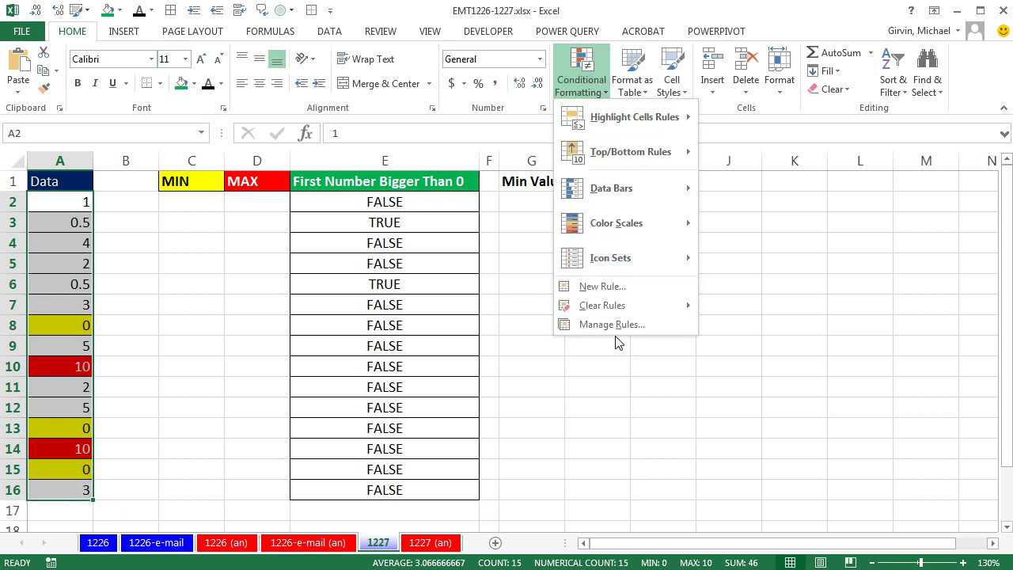
click(617, 295)
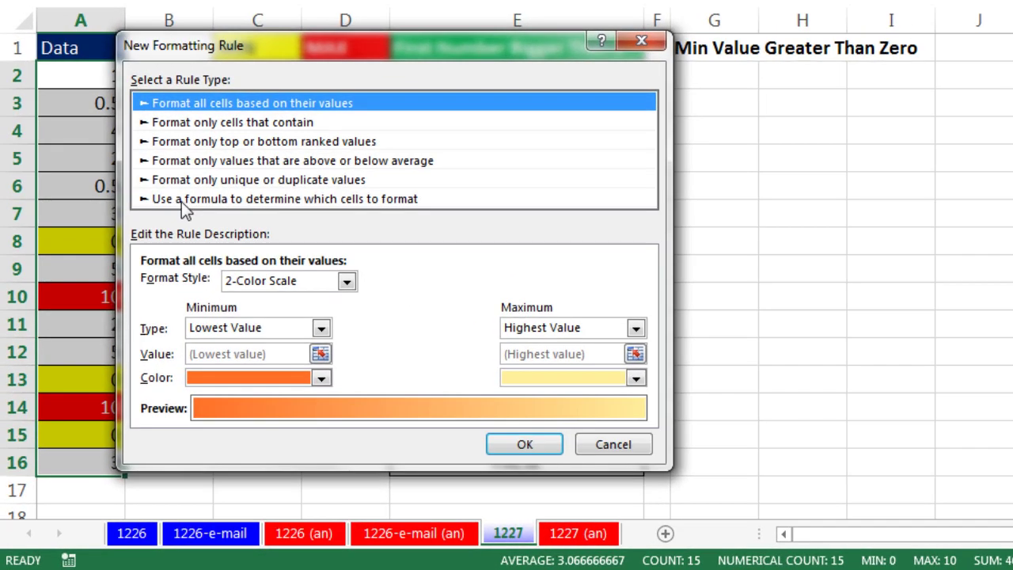
click(131, 297)
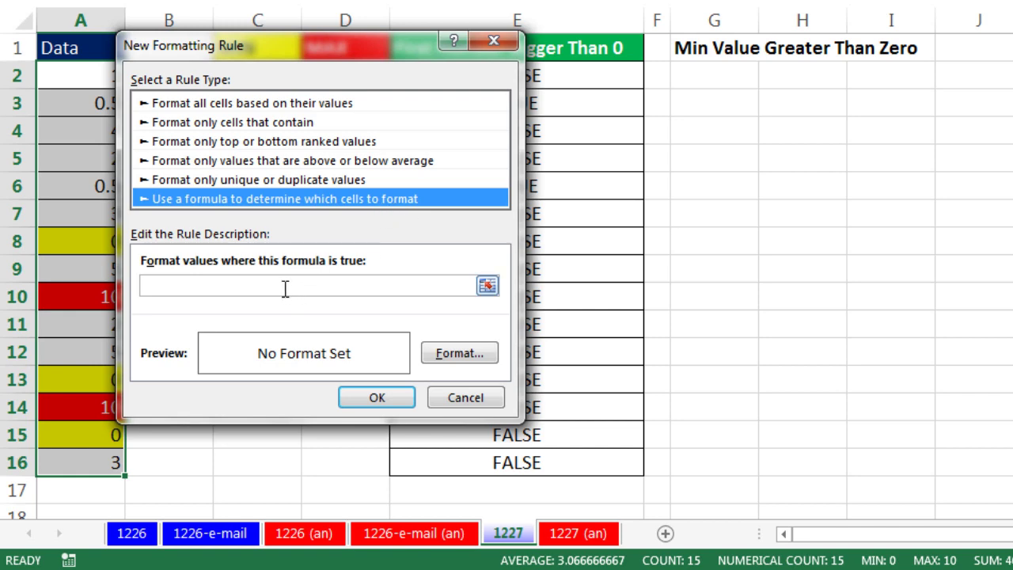
click(179, 285)
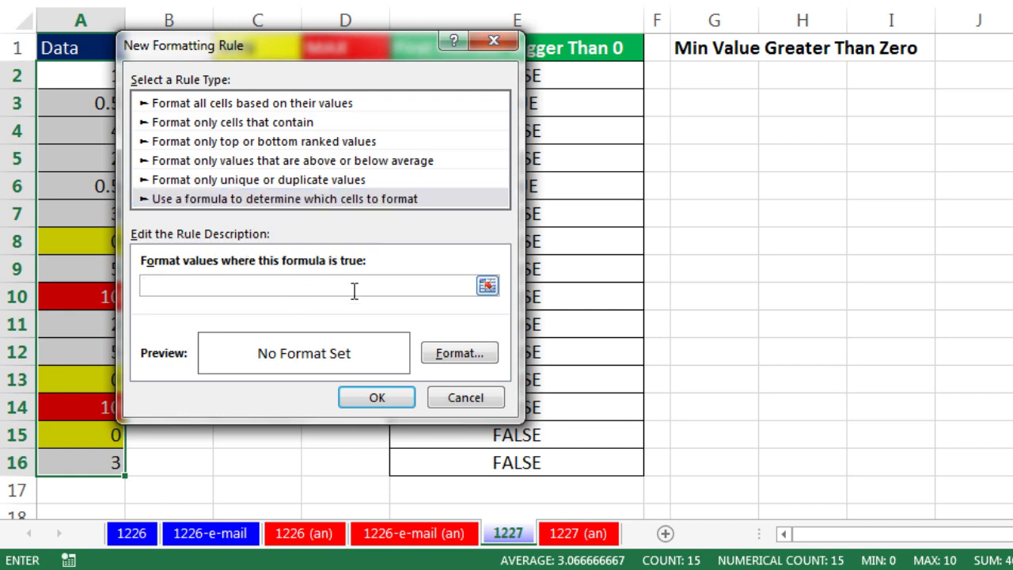
key(ctrl+v)
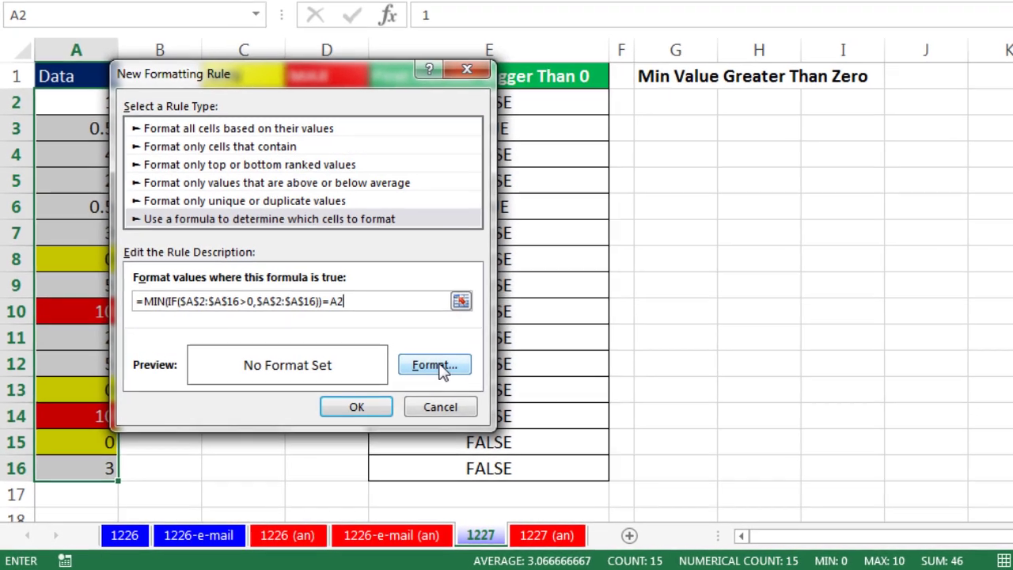
Step: Format the new rule with a green fill and white font, apply it, and click A2
click(463, 356)
click(222, 242)
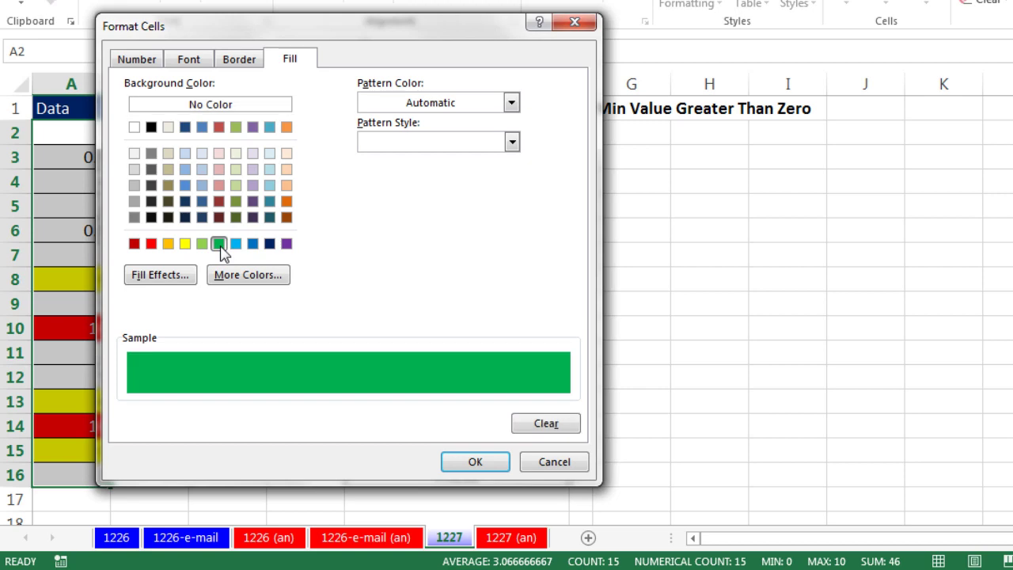
click(190, 62)
click(387, 214)
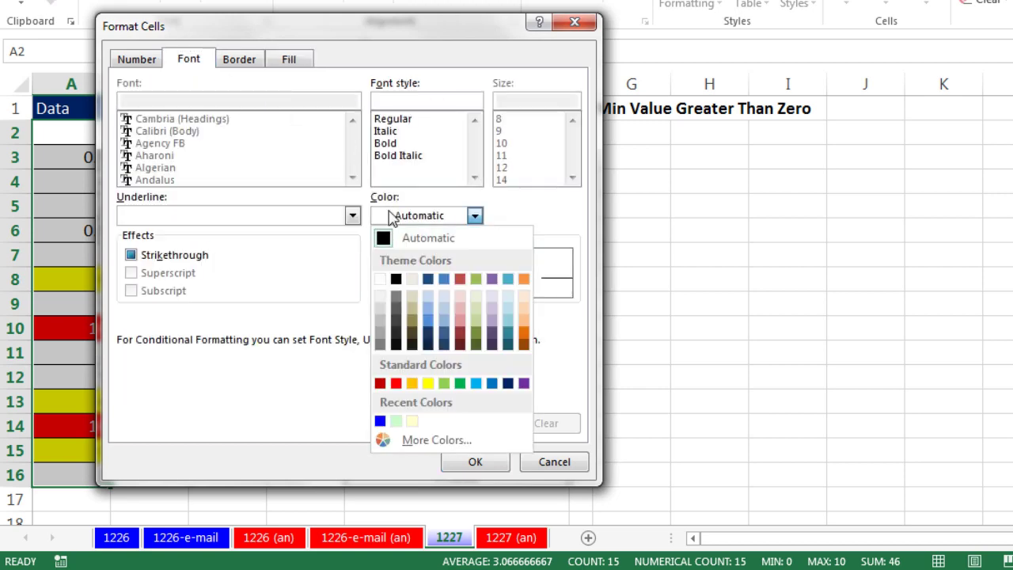
click(381, 280)
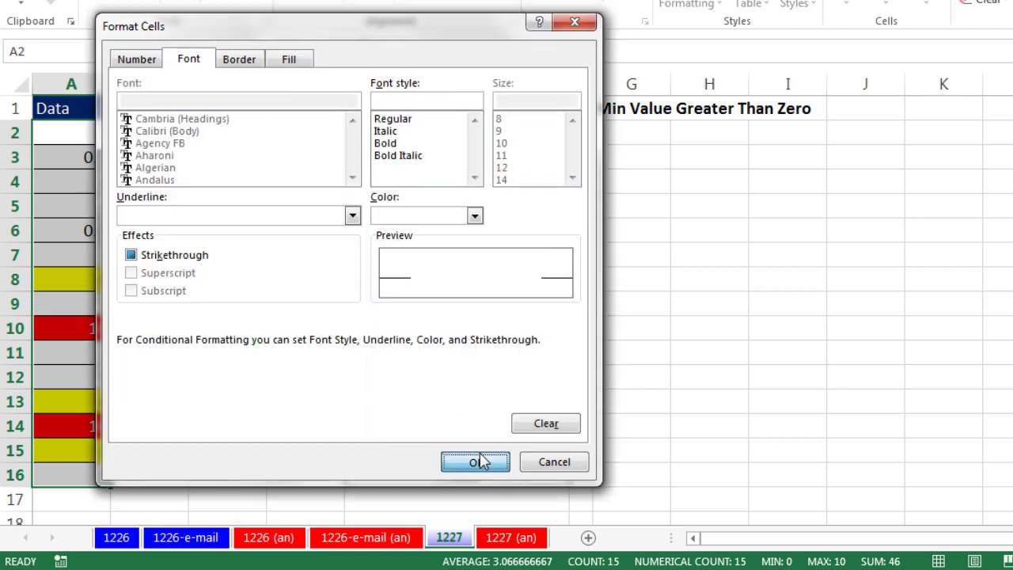
click(475, 462)
click(333, 418)
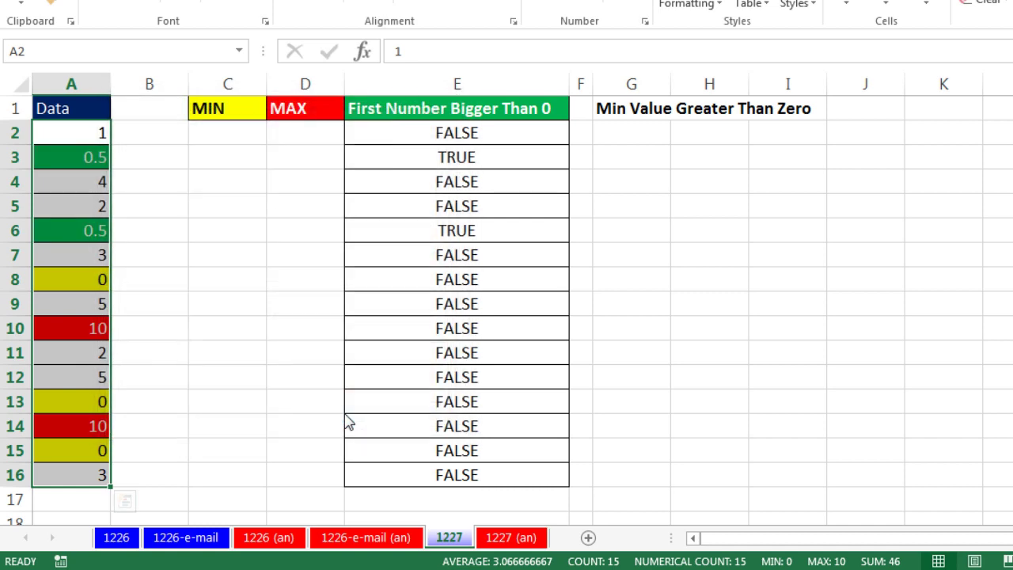
click(71, 133)
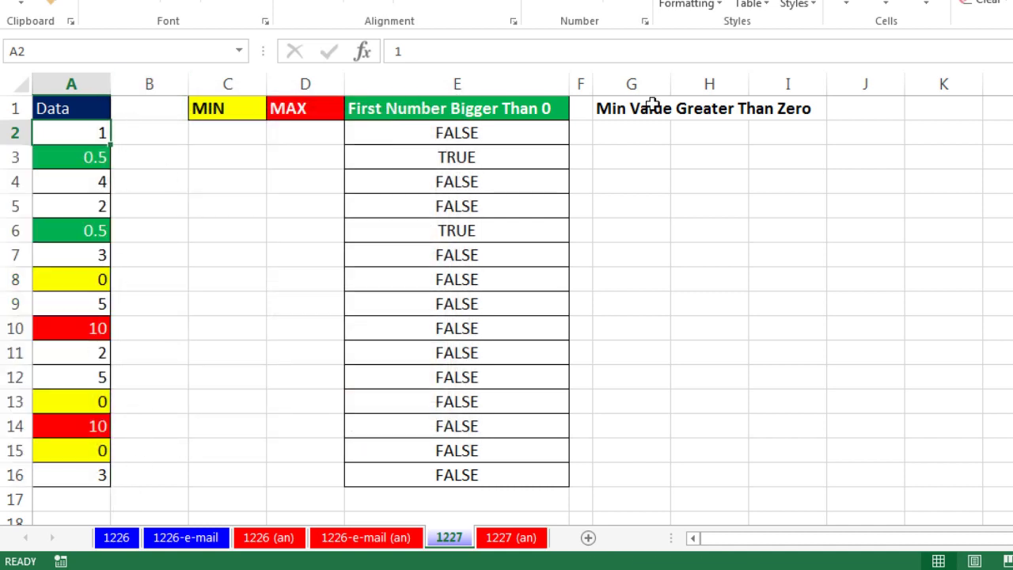
Step: Enter 0.9 in A2, try -9, then restore 0.9 while the 0.5 cells stay green
text(0.9)
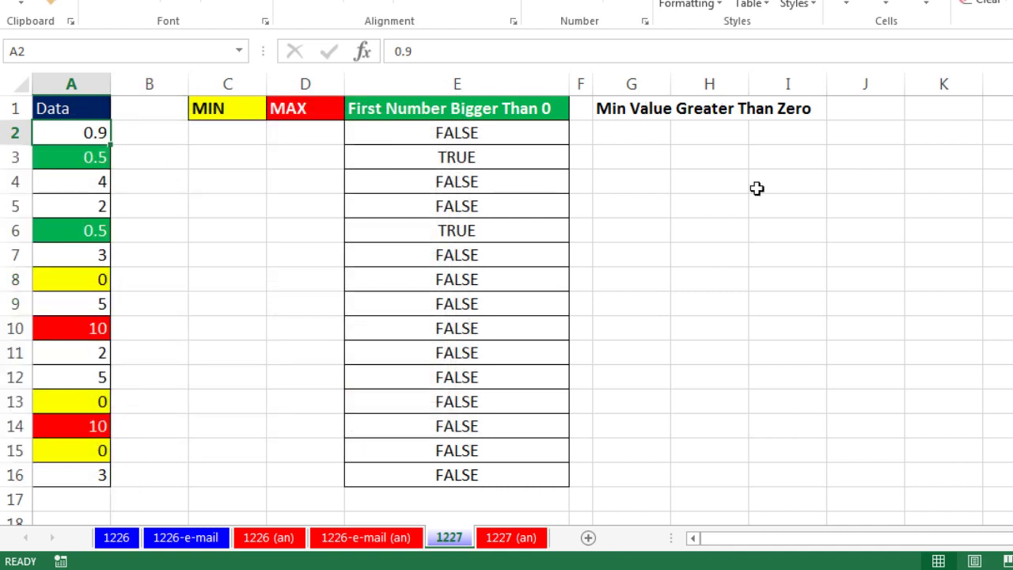
key(BackSpace)
key(BackSpace)
key(BackSpace)
text(-9)
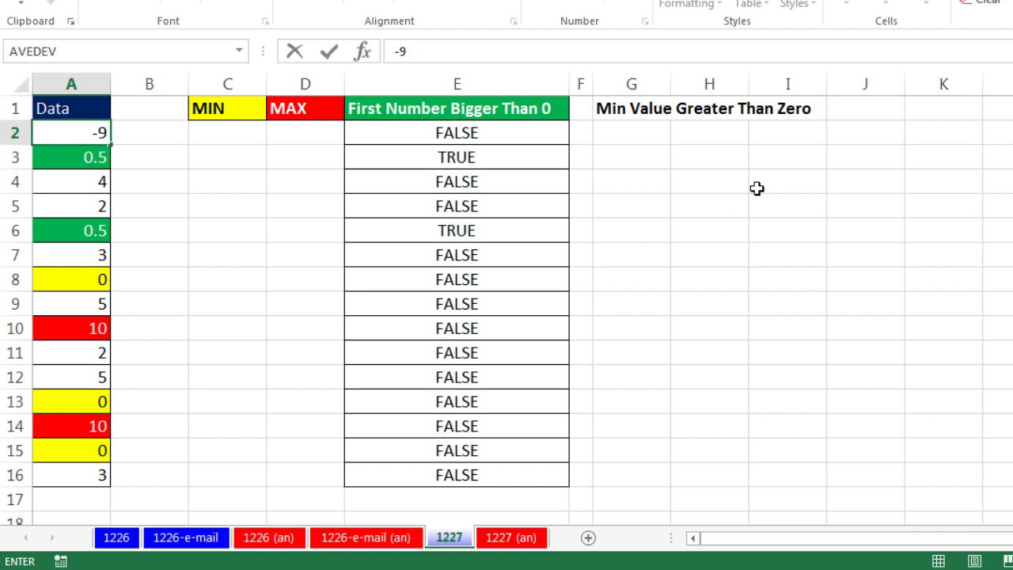
key(ctrl+Return)
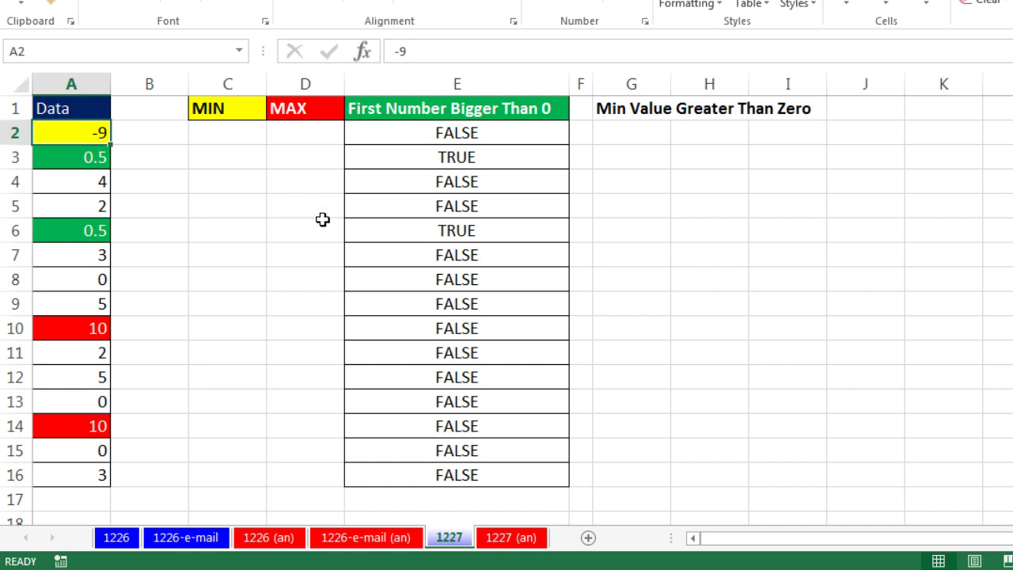
text(0.9)
key(ctrl+Return)
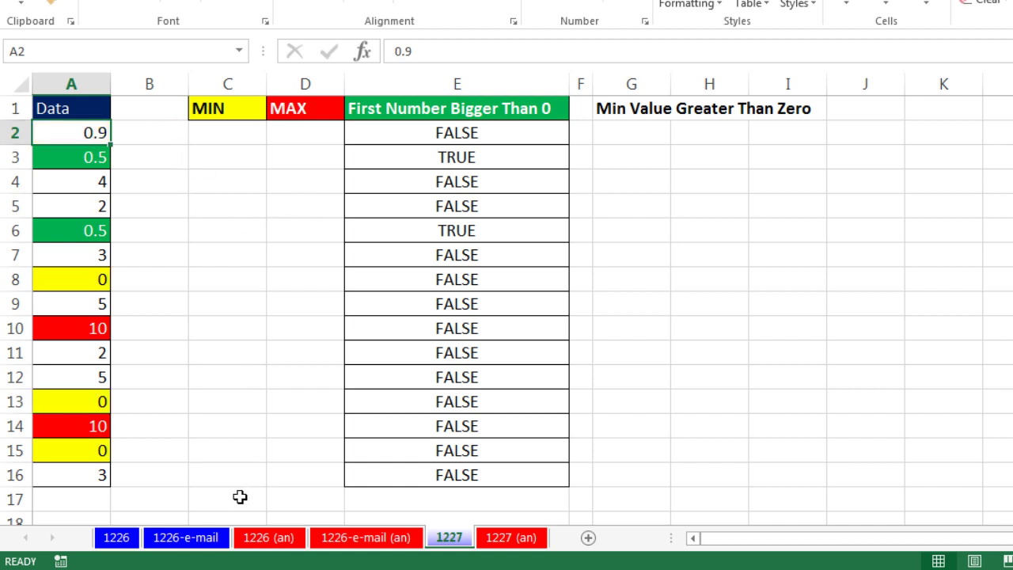